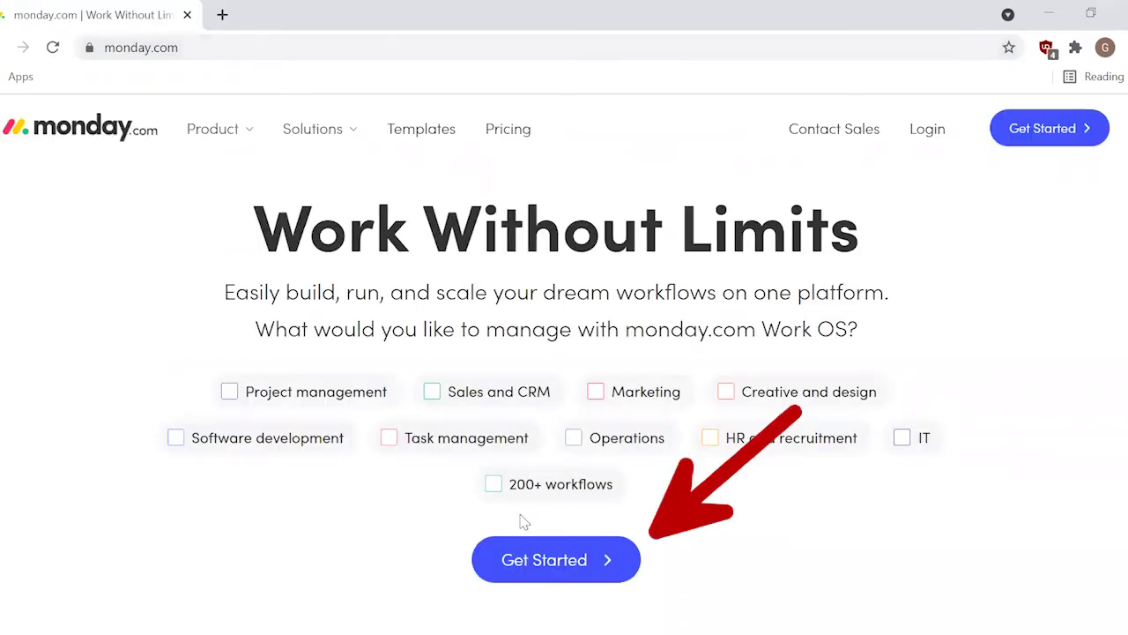
# Step: Start signing up for a monday.com account and submit the e-mail address
pyautogui.click(557, 578)
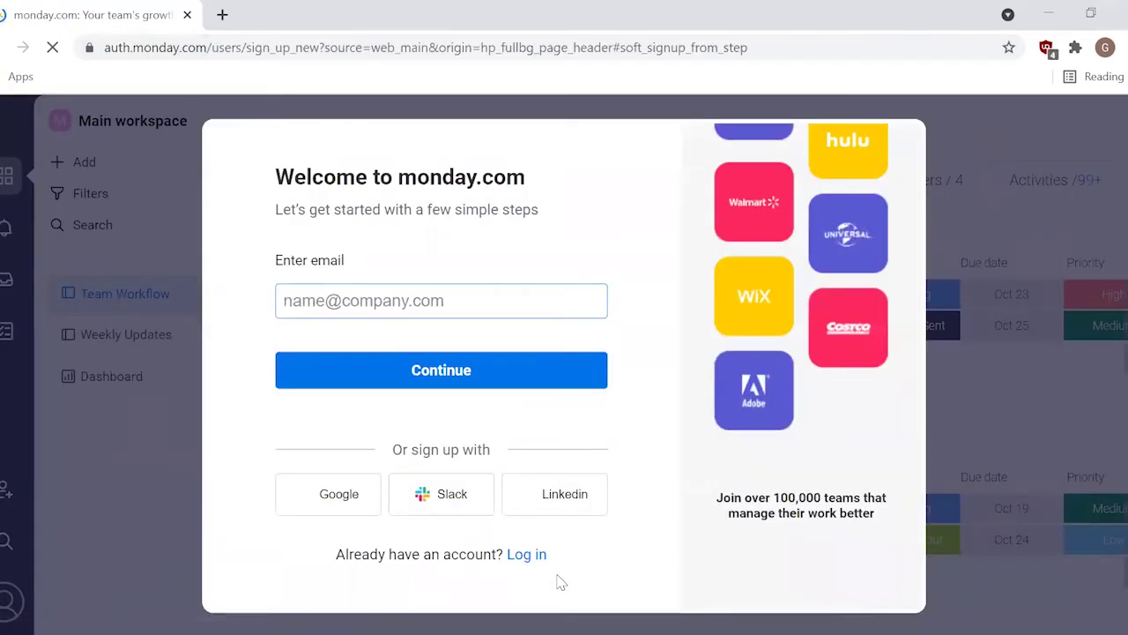
pyautogui.write('g')
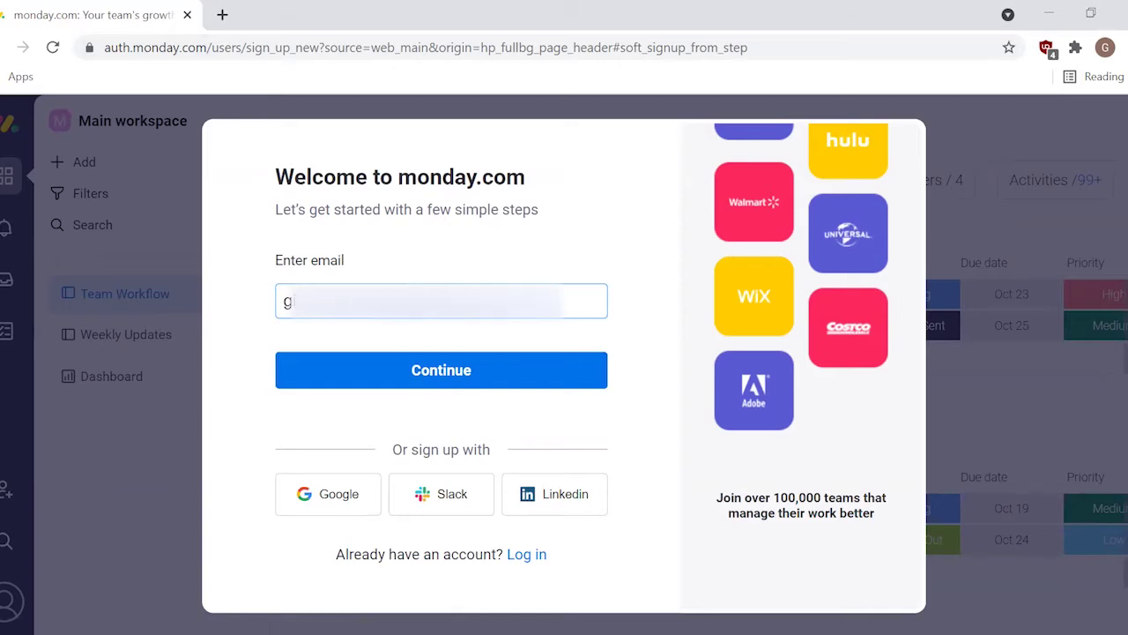
pyautogui.click(485, 380)
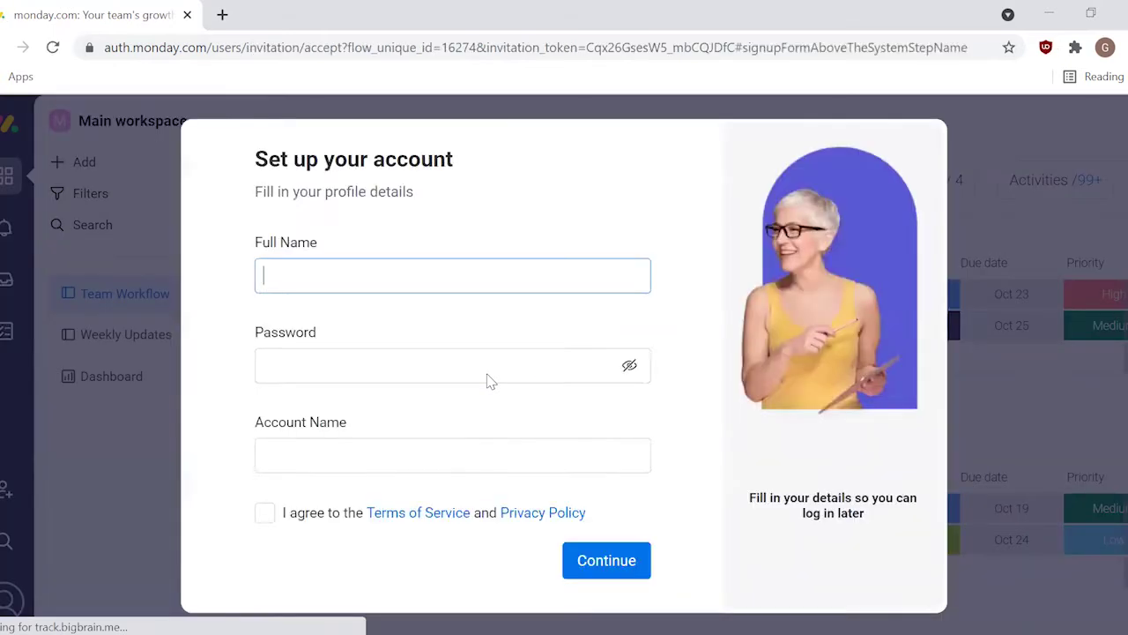
# Step: Enter the full name and the account password in the account setup form
pyautogui.write('G')
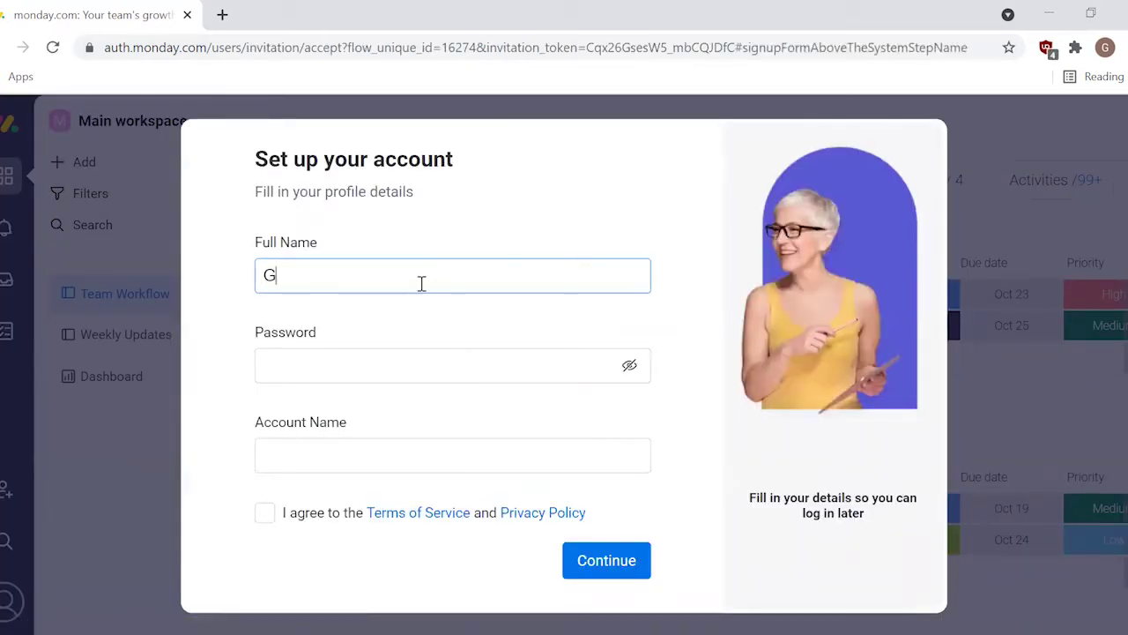
pyautogui.write('iedre')
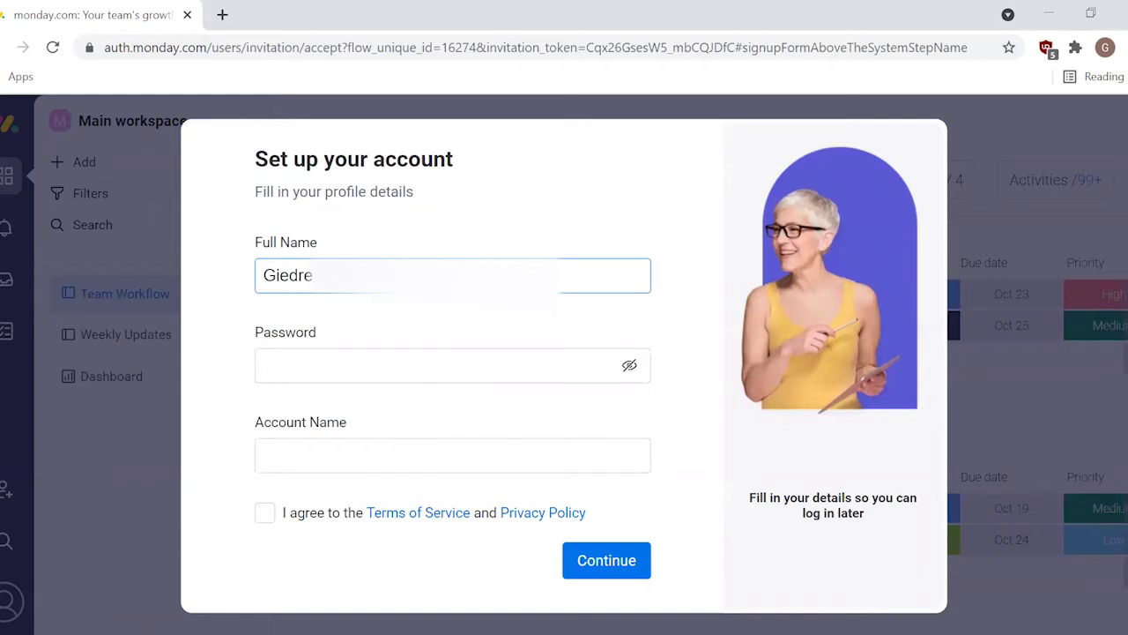
pyautogui.click(377, 363)
pyautogui.write('a')
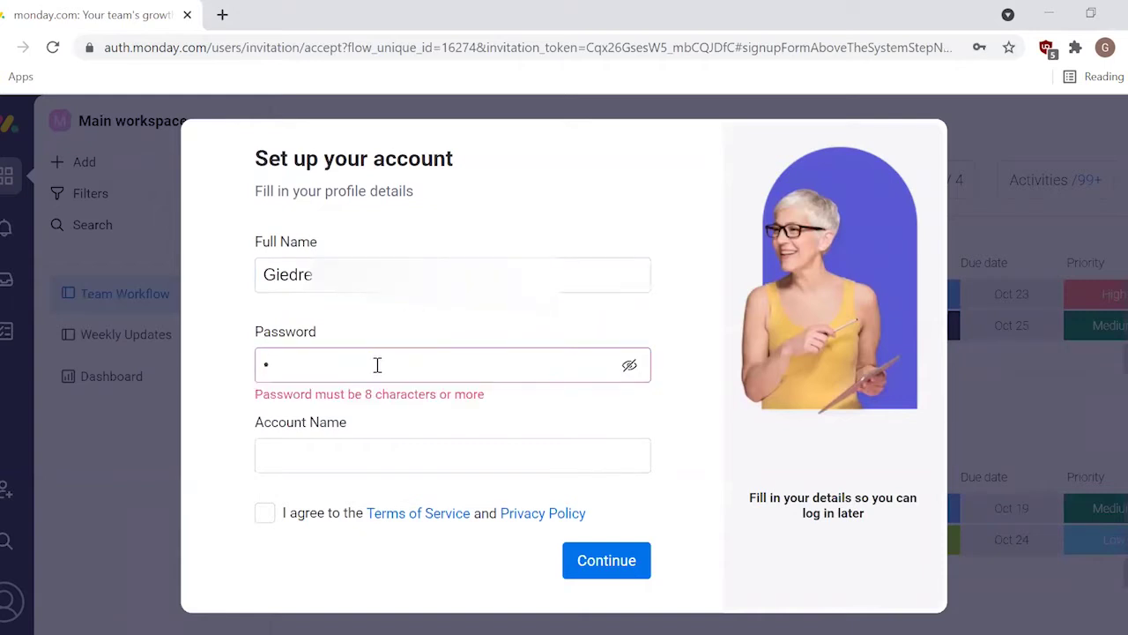
pyautogui.write('•••••••••••')
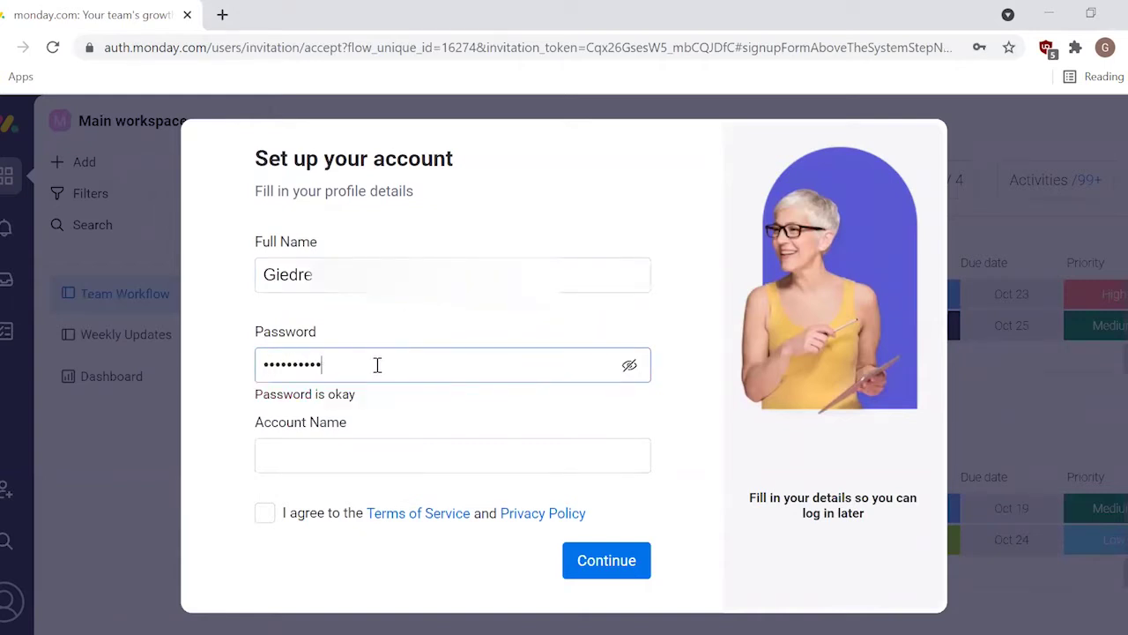
# Step: Enter the account name, agree to the Terms of Service and Privacy Policy, and submit the profile details
pyautogui.click(315, 454)
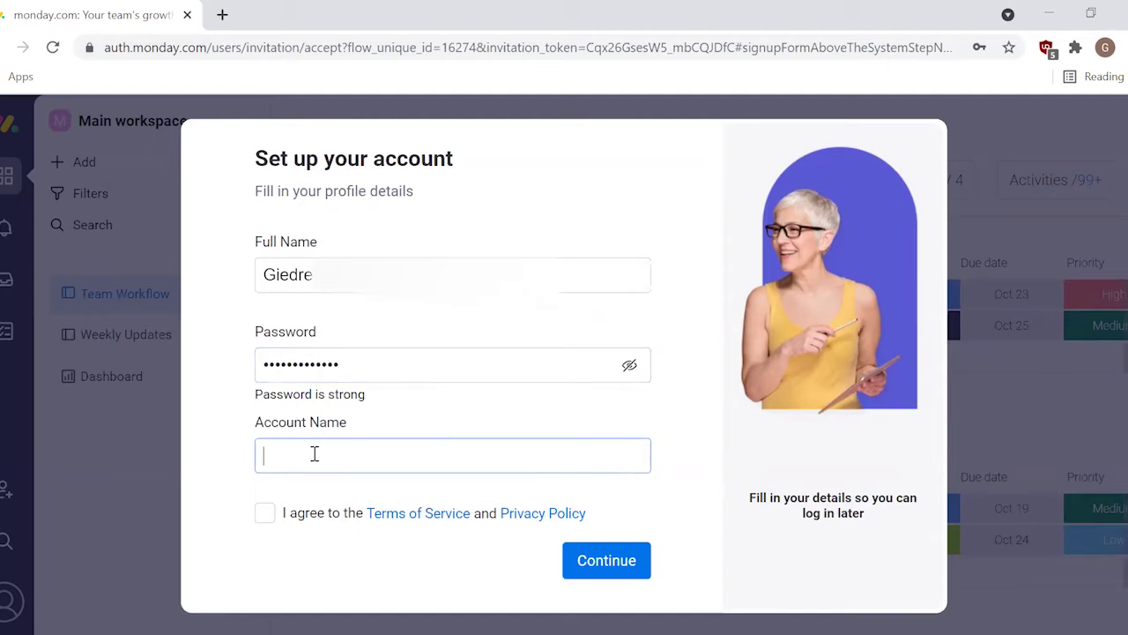
pyautogui.write('giedrem')
pyautogui.click(268, 519)
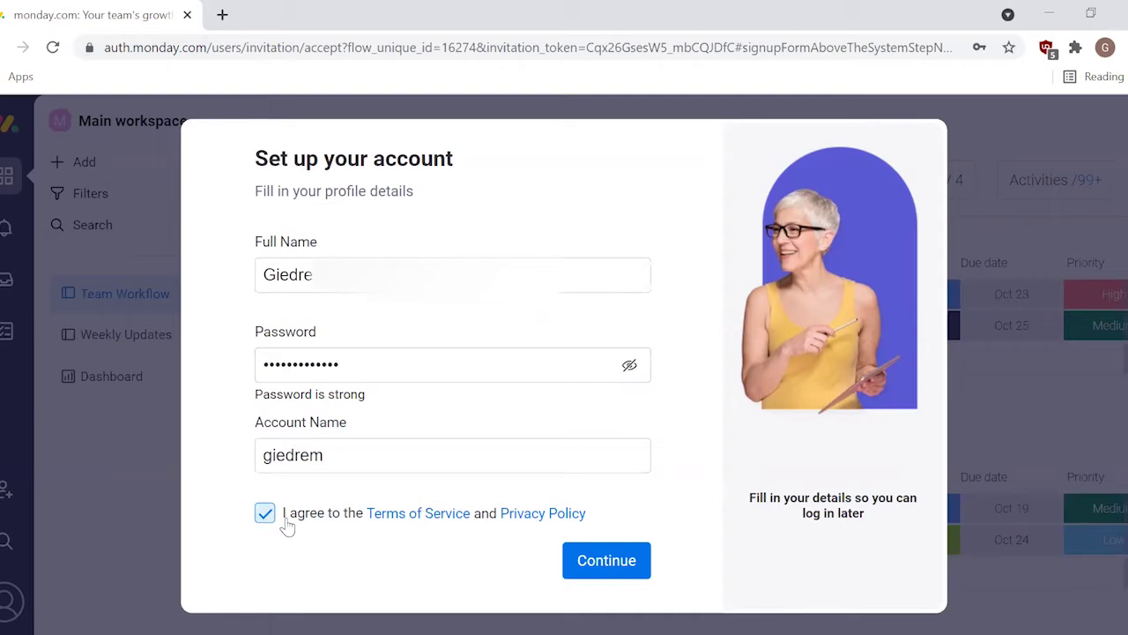
pyautogui.click(592, 574)
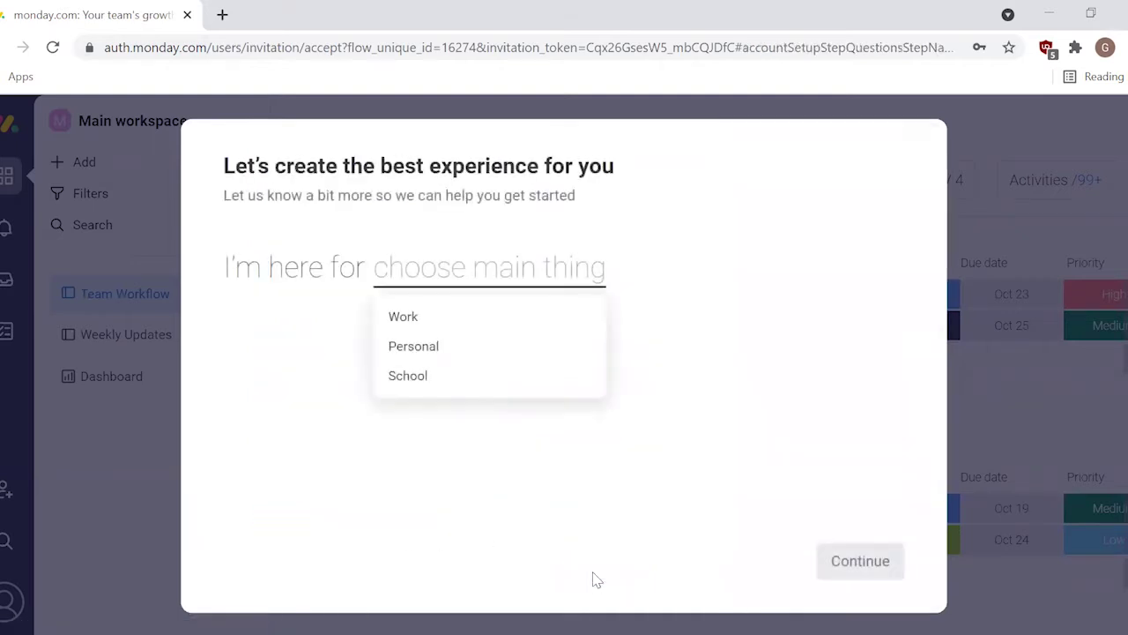
# Step: Choose Personal as the main use and continue the setup without picking any specific purposes
pyautogui.click(448, 348)
pyautogui.click(709, 487)
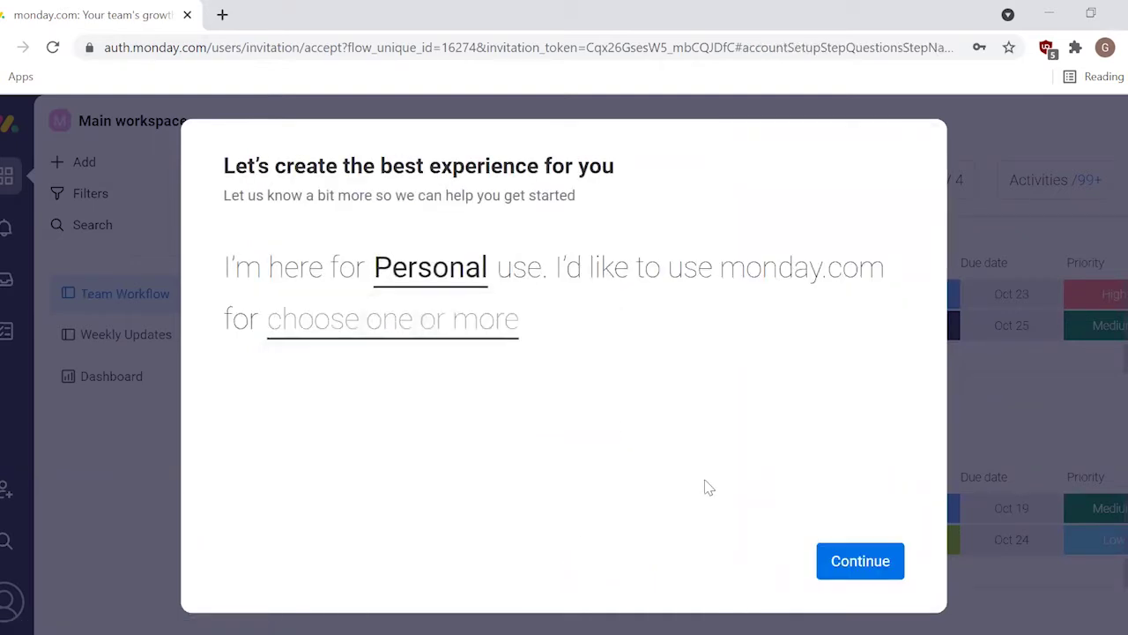
pyautogui.click(841, 573)
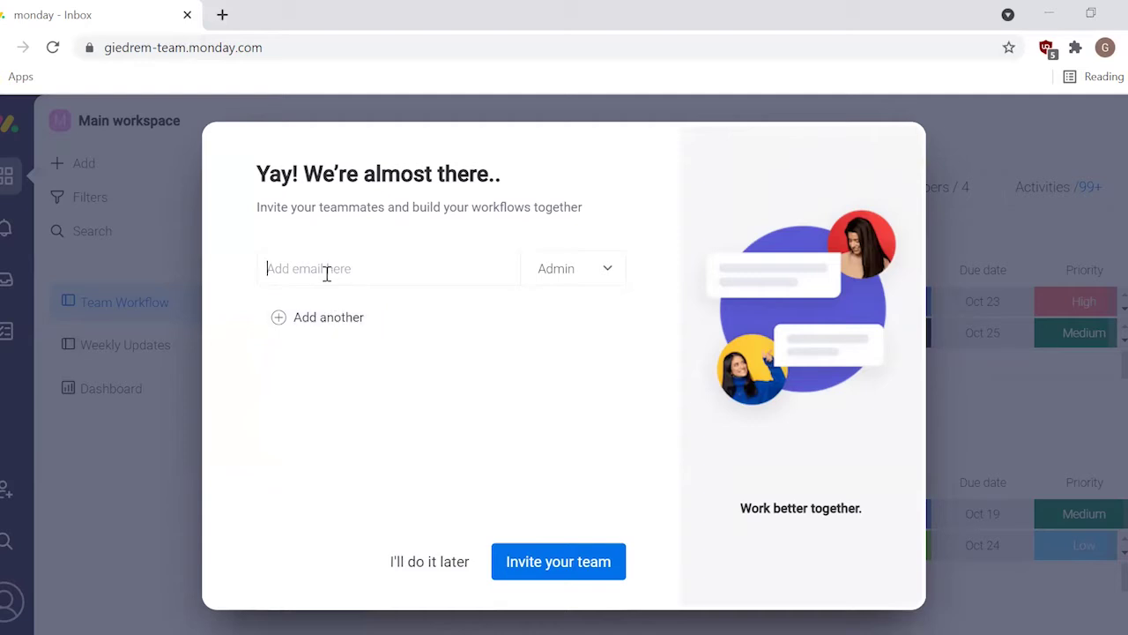
# Step: Enter the first teammate's e-mail in the invitation form with the Admin role
pyautogui.hotkey('ctrl', 'v')
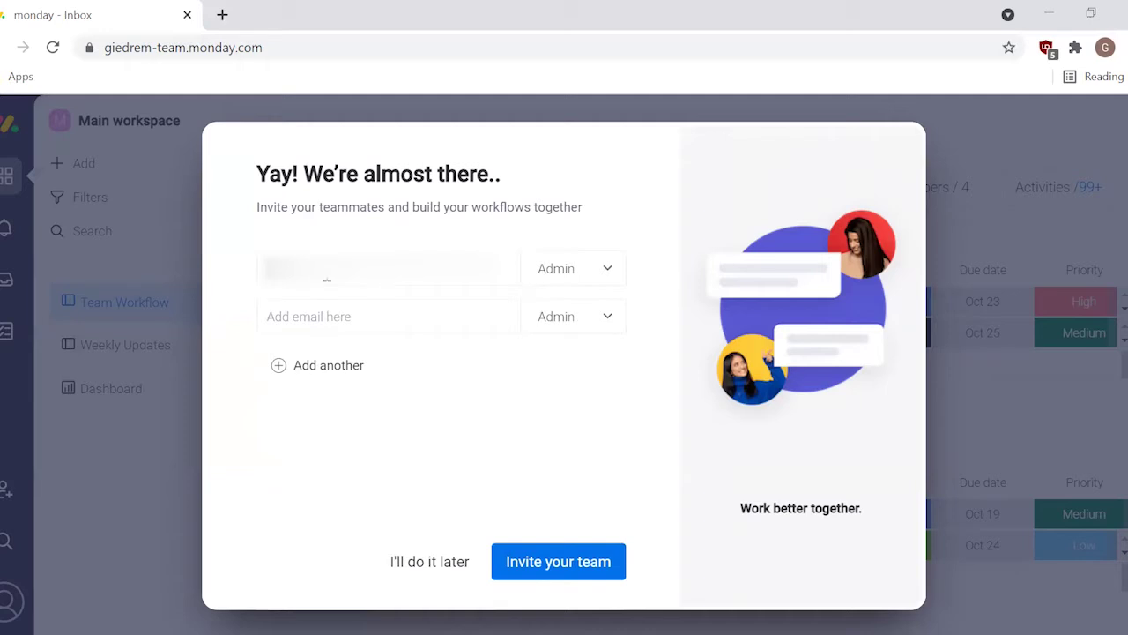
pyautogui.click(586, 280)
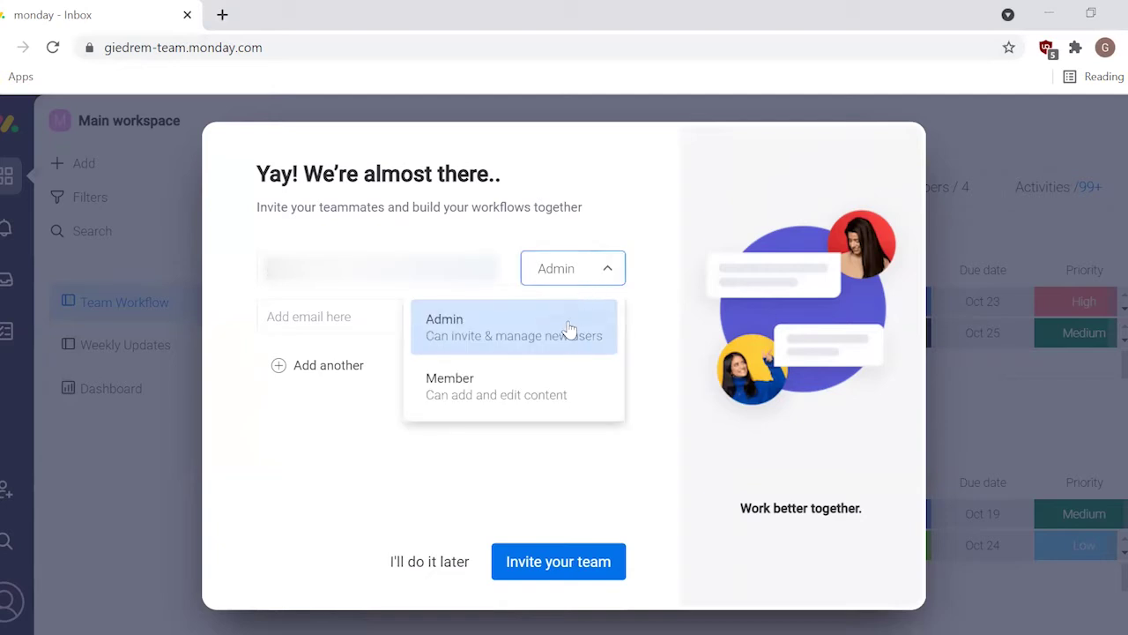
pyautogui.click(534, 344)
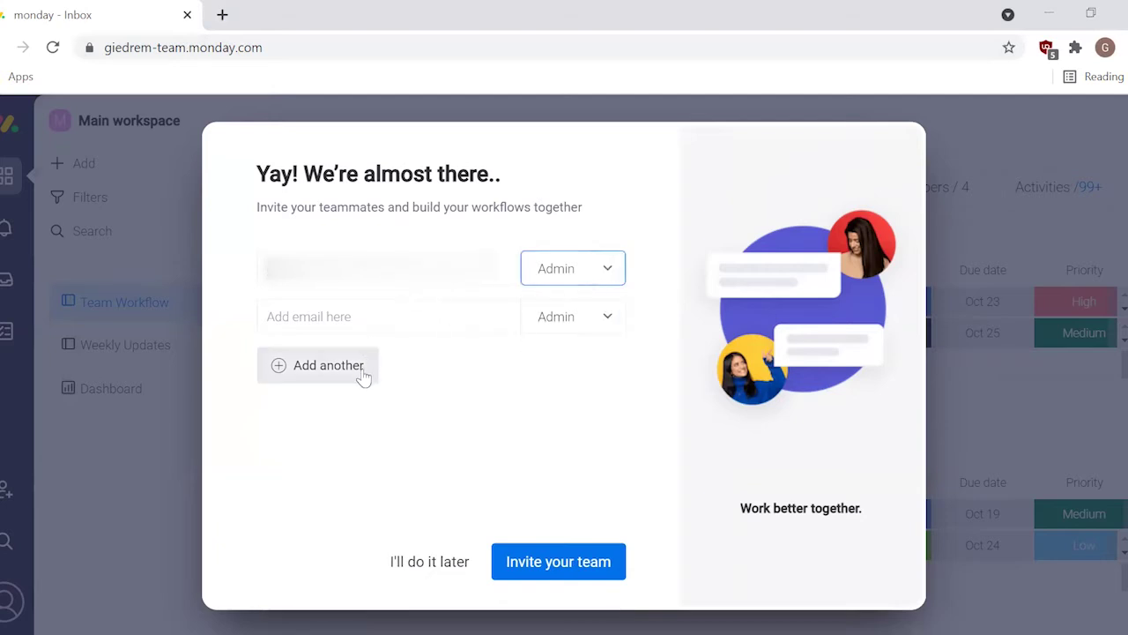
# Step: Enter a second teammate's e-mail in the invitation form with the Member role
pyautogui.click(412, 323)
pyautogui.hotkey('ctrl', 'v')
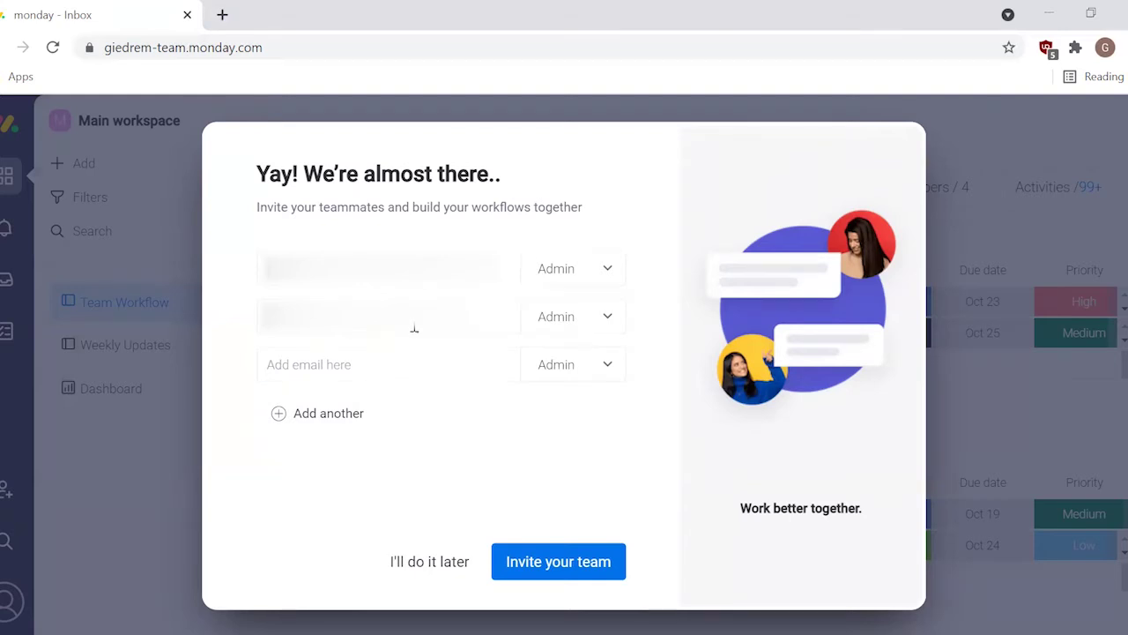
pyautogui.click(569, 326)
pyautogui.click(529, 430)
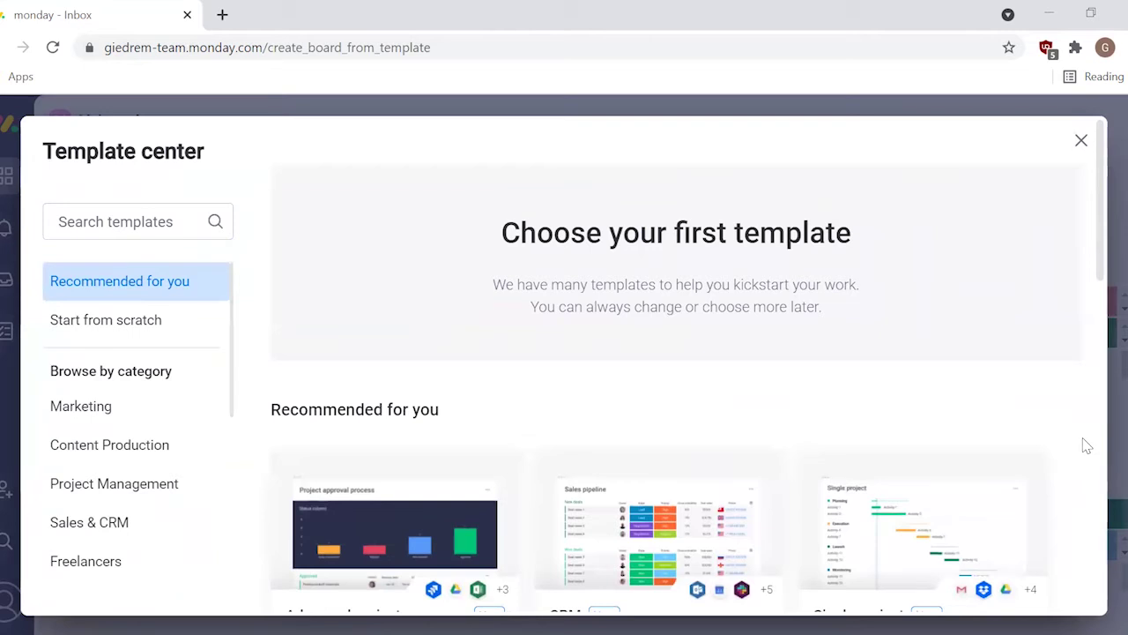
# Step: Browse the recommended templates in the template center
pyautogui.scroll(-3, 1084, 445)
pyautogui.scroll(-5, 1087, 446)
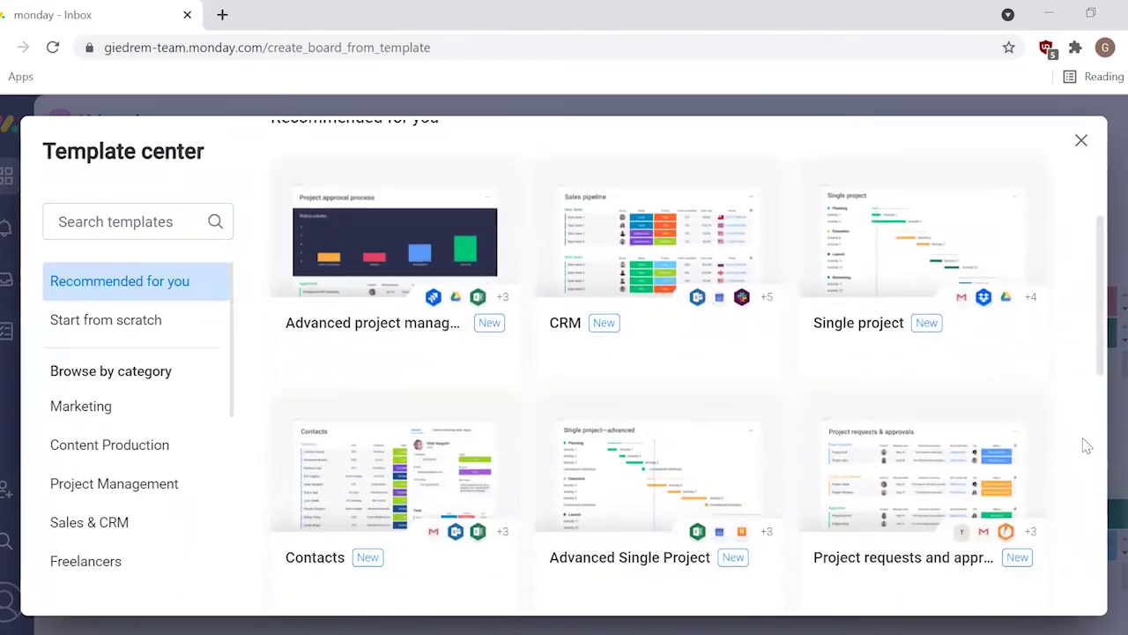
pyautogui.scroll(-3, 1085, 446)
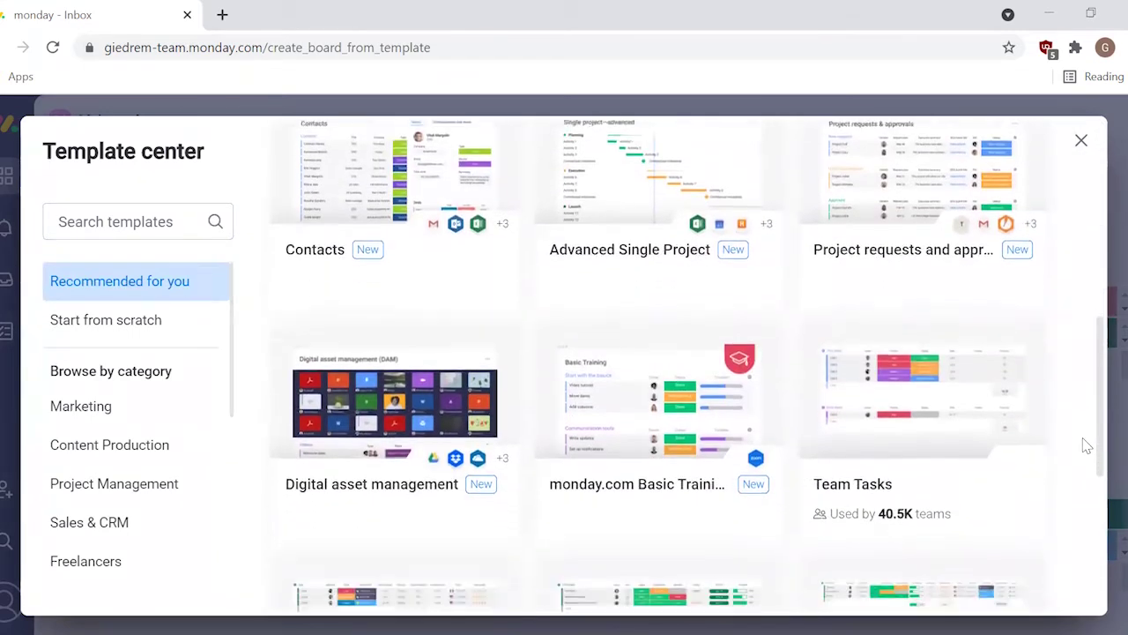
pyautogui.moveTo(819, 342)
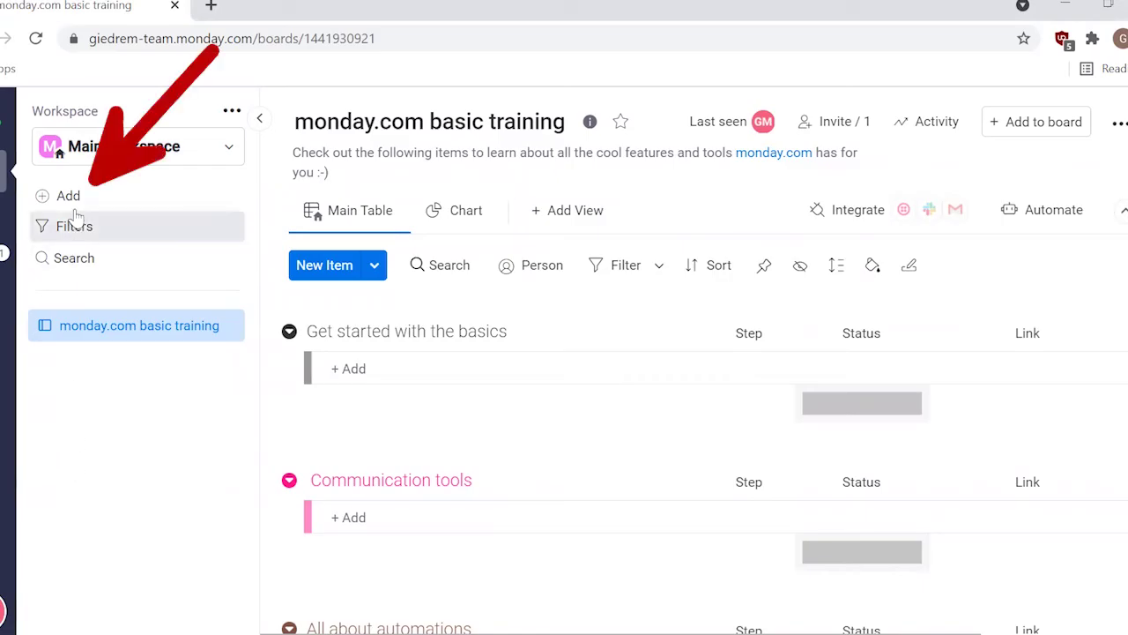
# Step: Create a new board named "New task" with Main privacy in the main workspace
pyautogui.click(75, 201)
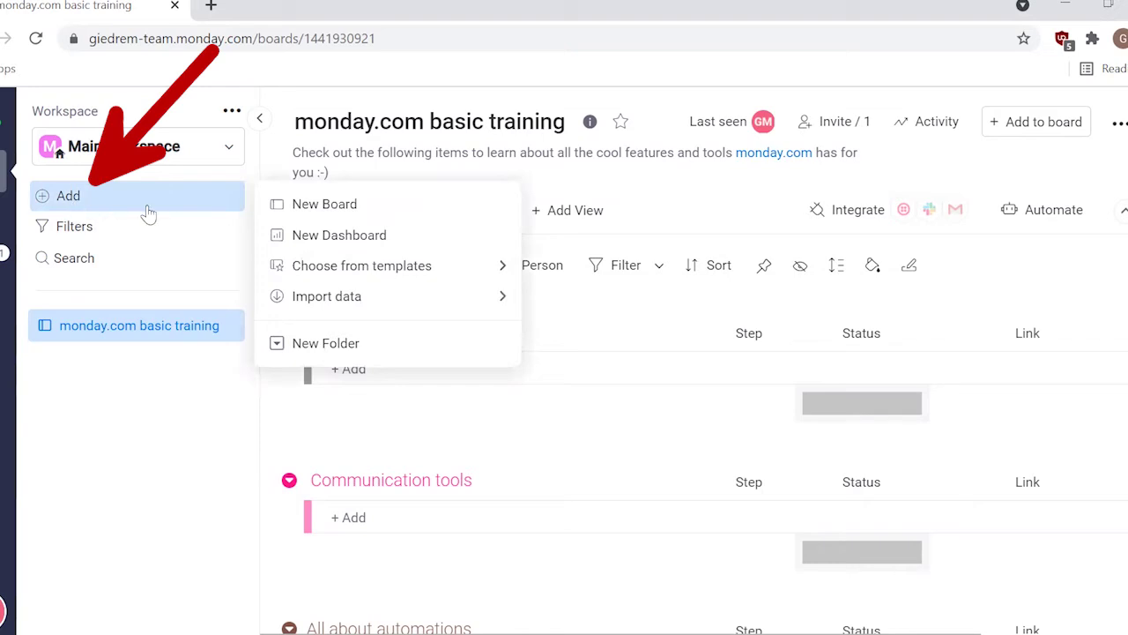
pyautogui.click(307, 212)
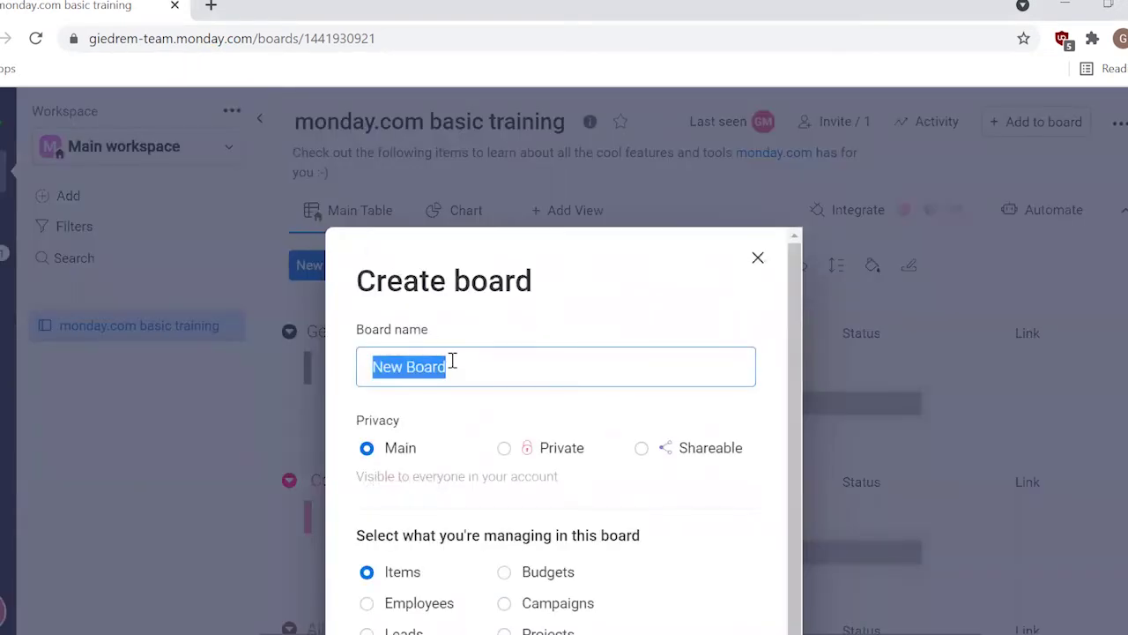
pyautogui.write('New tas')
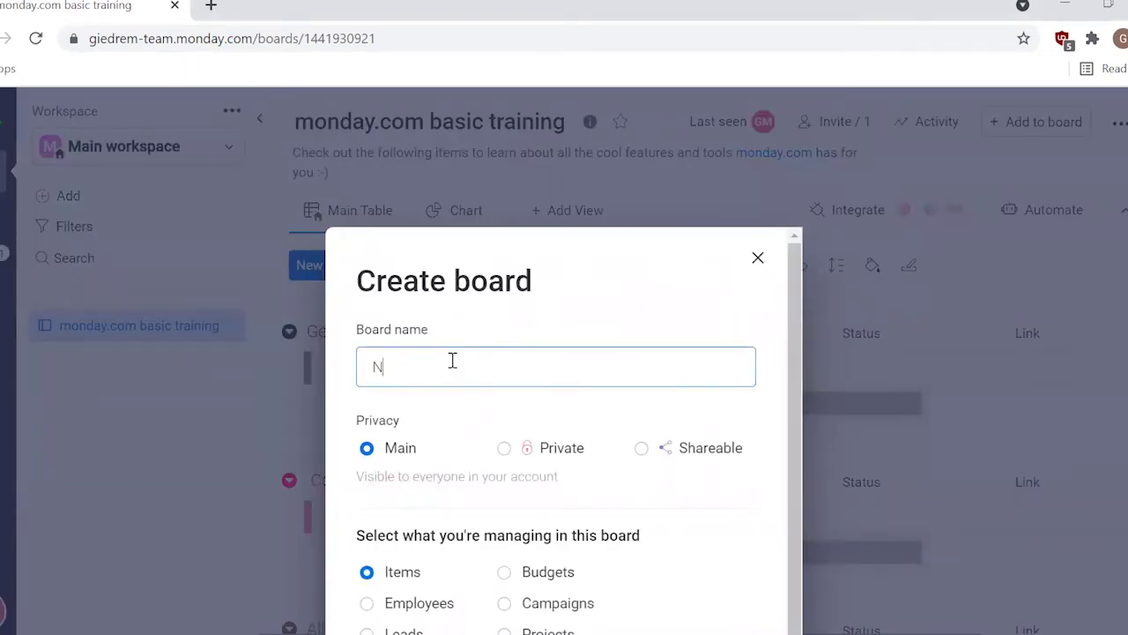
pyautogui.write('k')
pyautogui.click(368, 448)
pyautogui.scroll(-1, 680, 561)
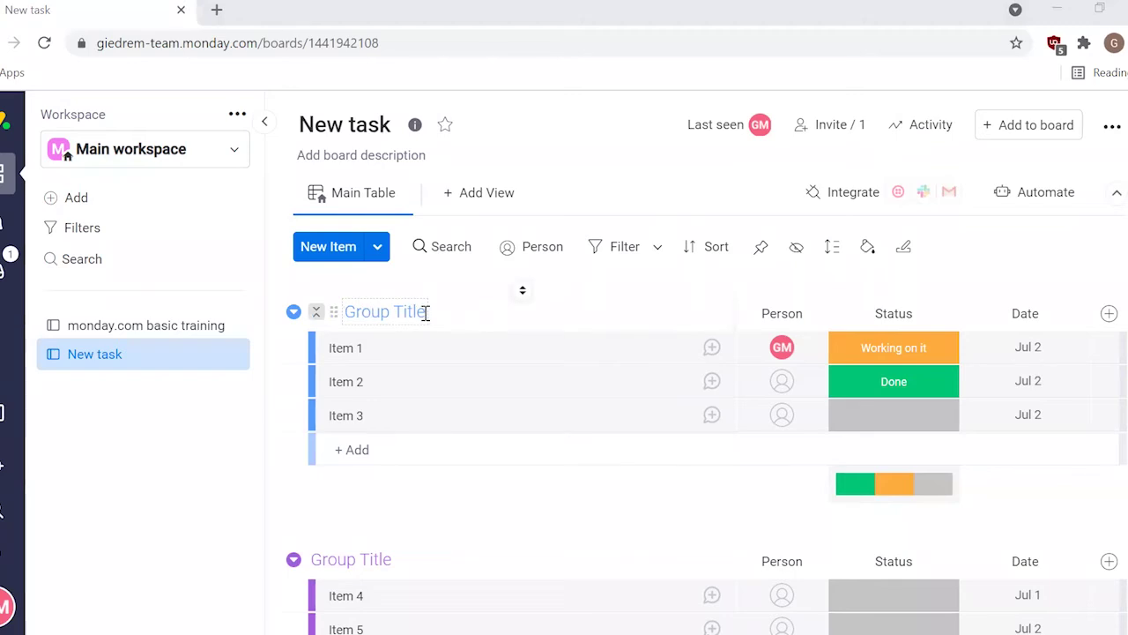
# Step: Rename the first group of the New task board as "Group 1"
pyautogui.click(425, 315)
pyautogui.press('BackSpace')
pyautogui.press('BackSpace')
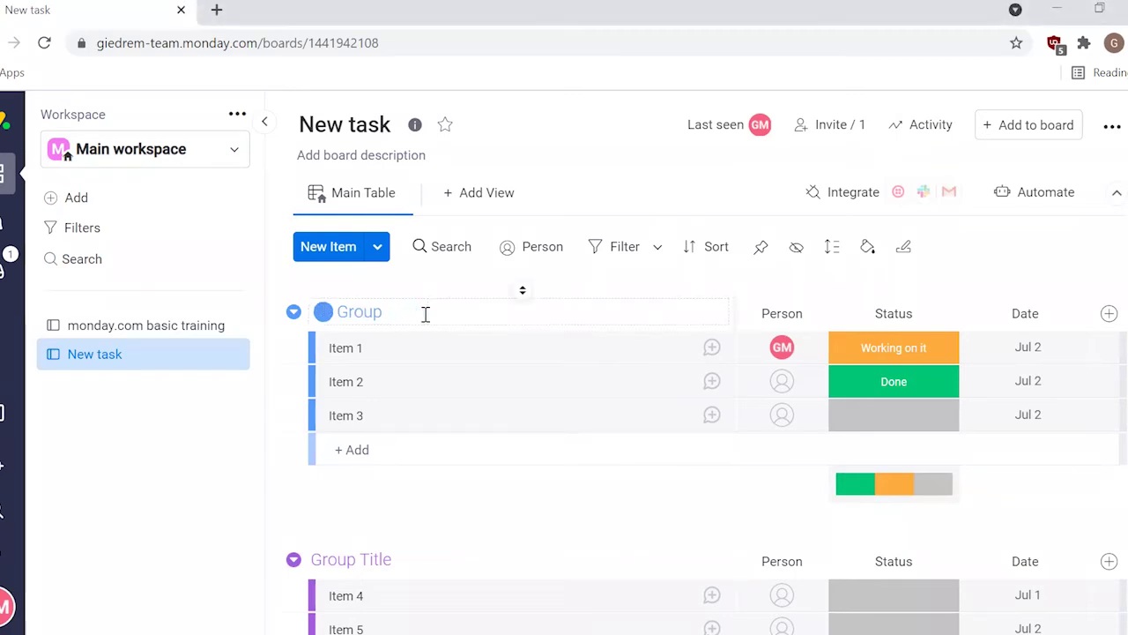
pyautogui.write('1')
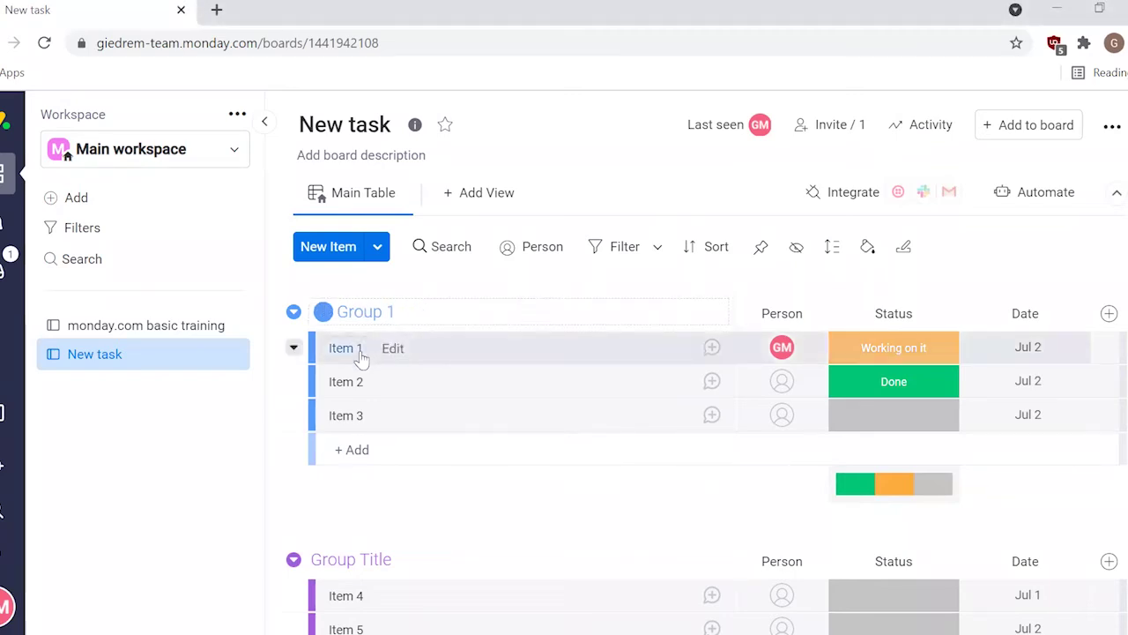
# Step: Open Item 1, rename it as "Task1" and return to the board
pyautogui.click(358, 353)
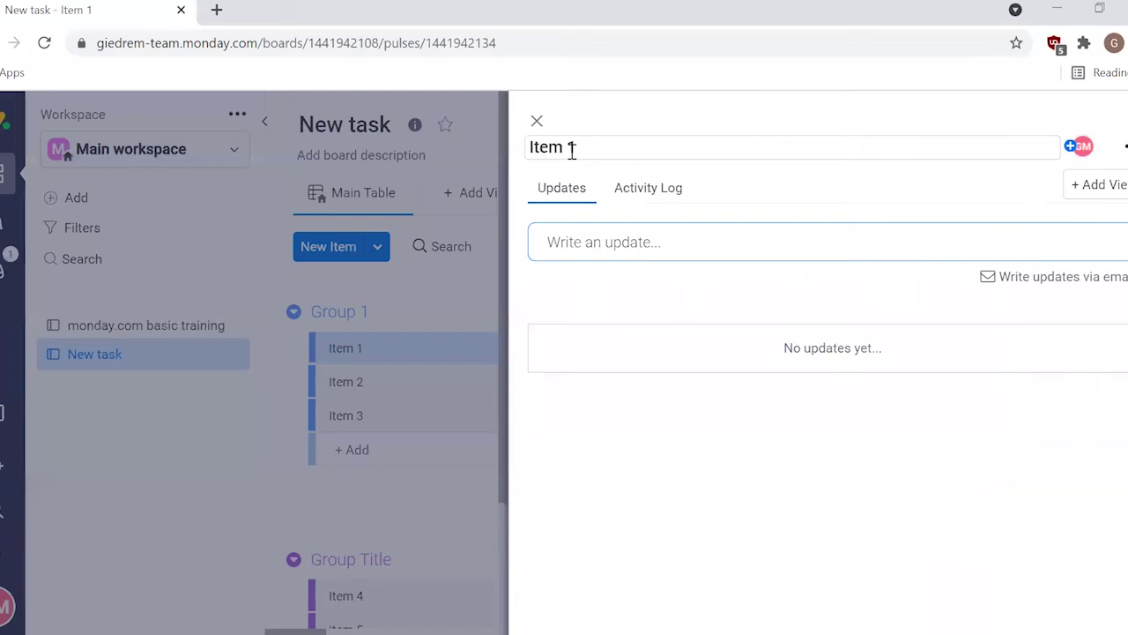
pyautogui.click(579, 151)
pyautogui.press('BackSpace')
pyautogui.press('BackSpace')
pyautogui.press('BackSpace')
pyautogui.press('BackSpace')
pyautogui.press('BackSpace')
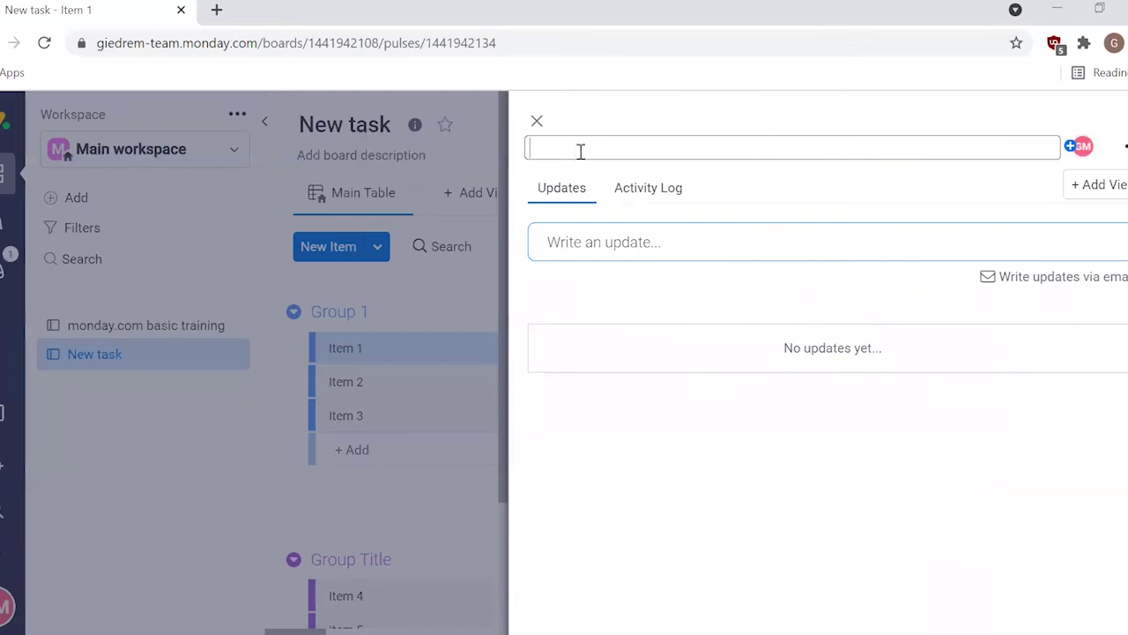
pyautogui.write('Task1')
pyautogui.press('Return')
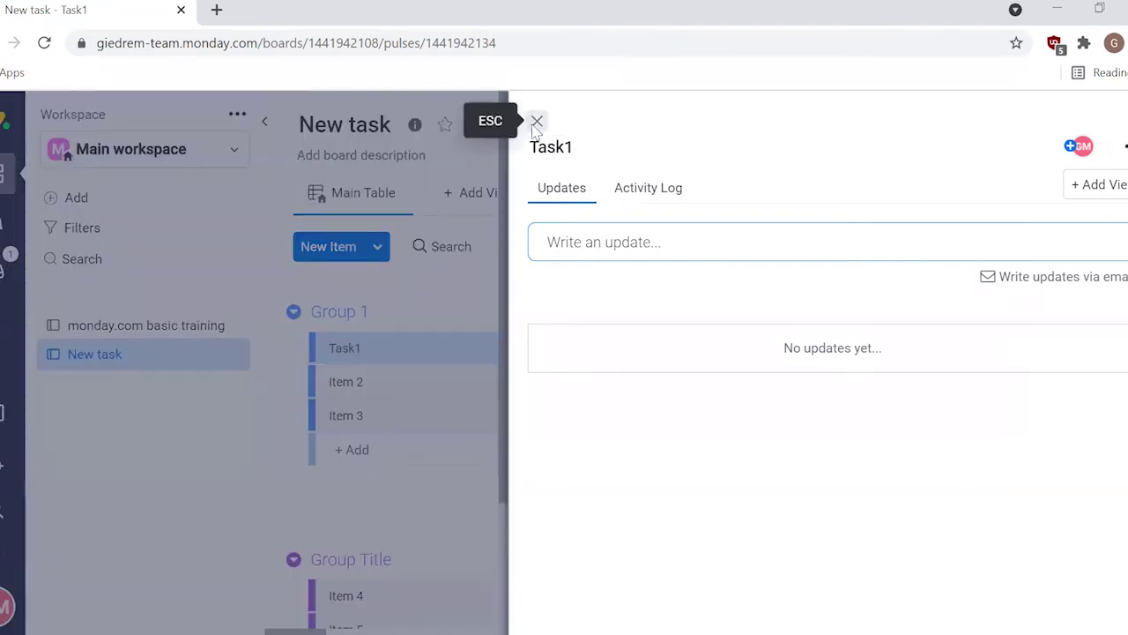
pyautogui.click(536, 122)
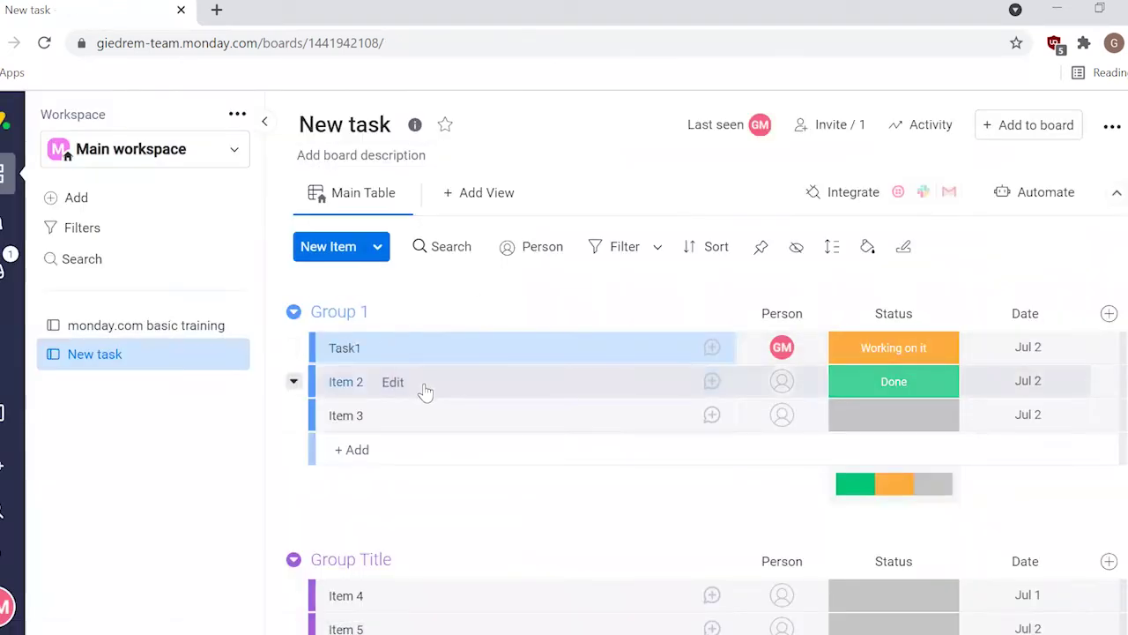
# Step: Rename Item 2 as "Task 2" directly in the table and open its person assignment
pyautogui.click(388, 384)
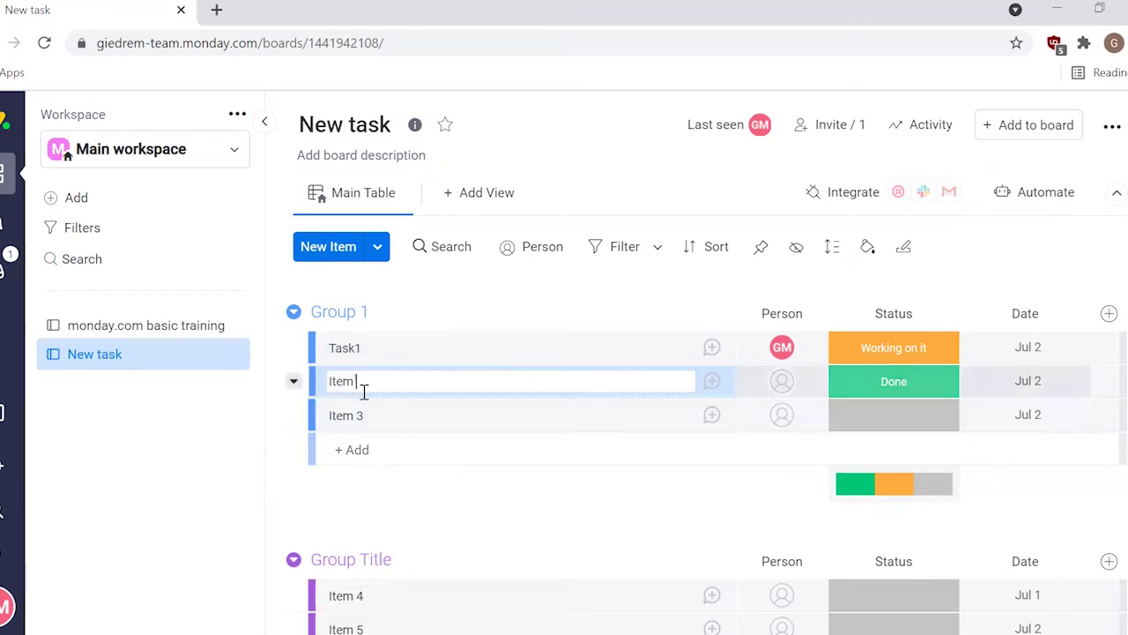
pyautogui.write('Task 2')
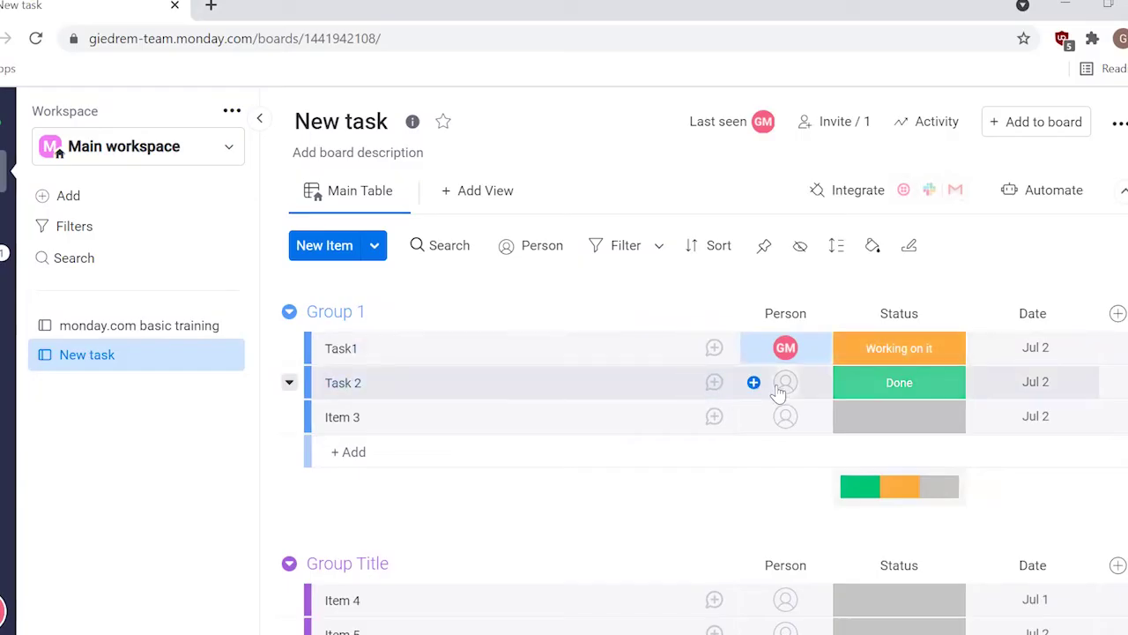
pyautogui.click(791, 388)
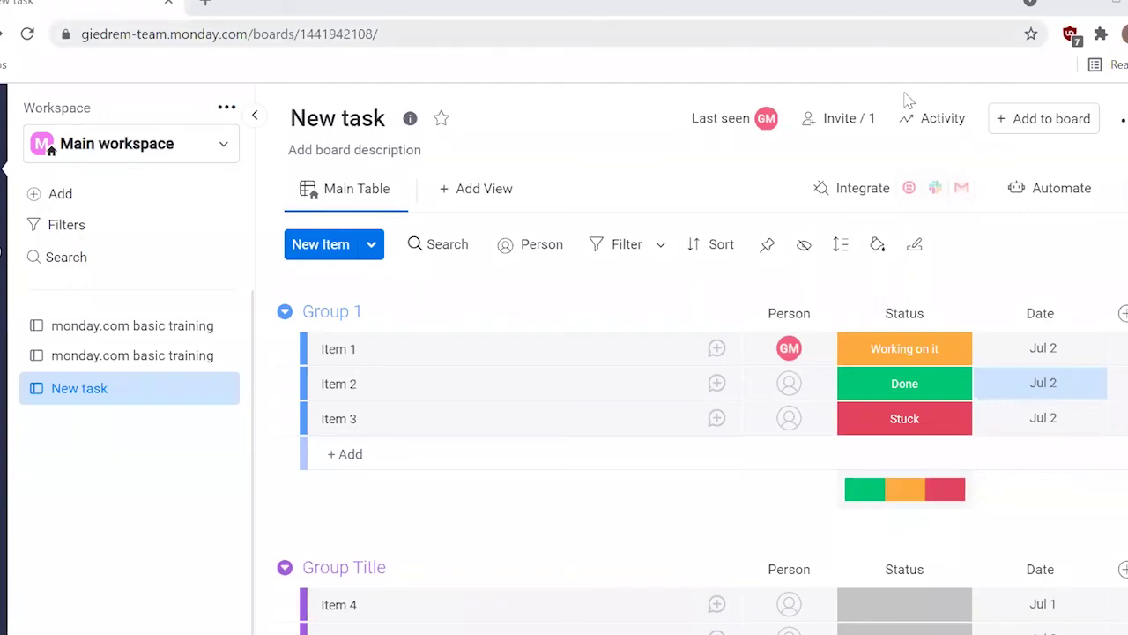
# Step: Set the date of Item 1 in Group 1 to July 16, 2021
pyautogui.click(1029, 352)
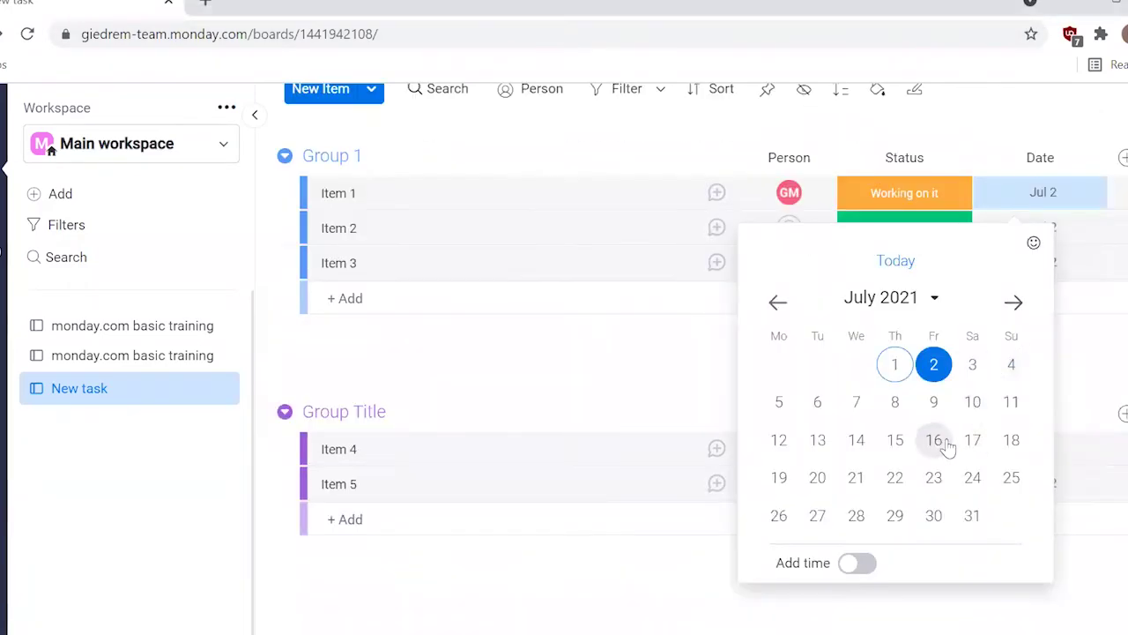
pyautogui.click(933, 440)
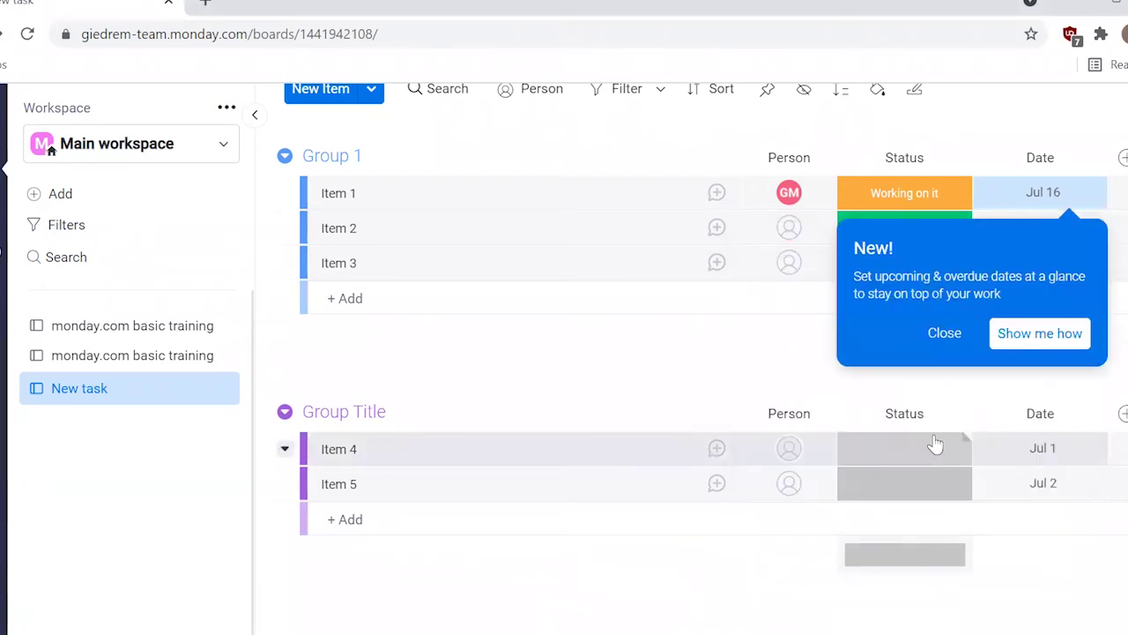
# Step: Open the upcoming and overdue task setup for the Date column and create a new status column for it
pyautogui.scroll(2, 935, 445)
pyautogui.click(950, 490)
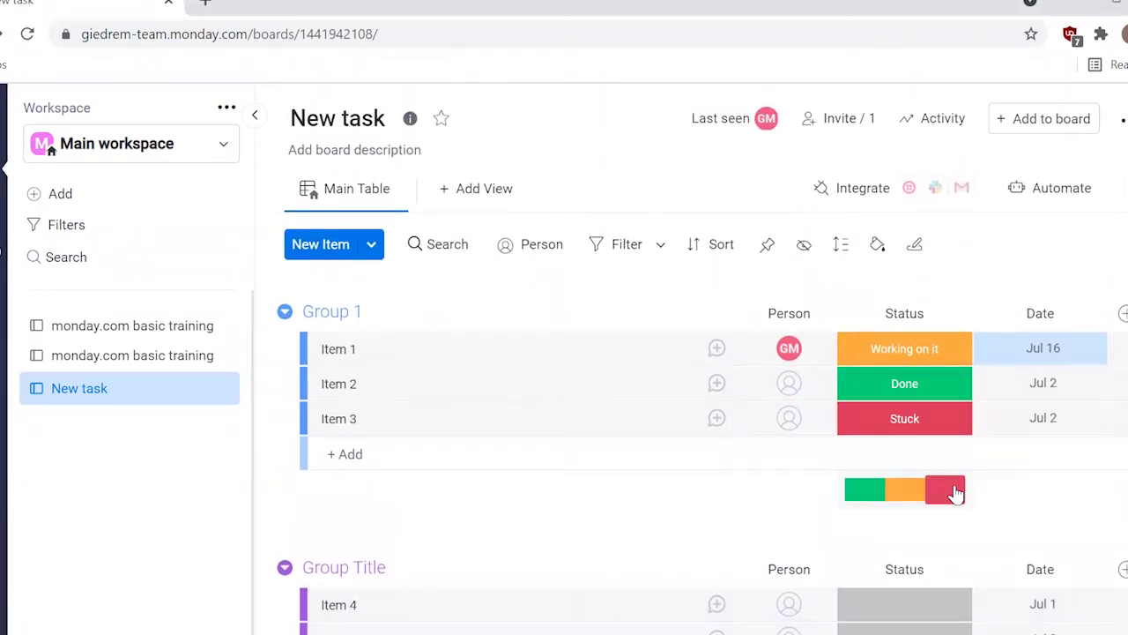
pyautogui.click(1095, 314)
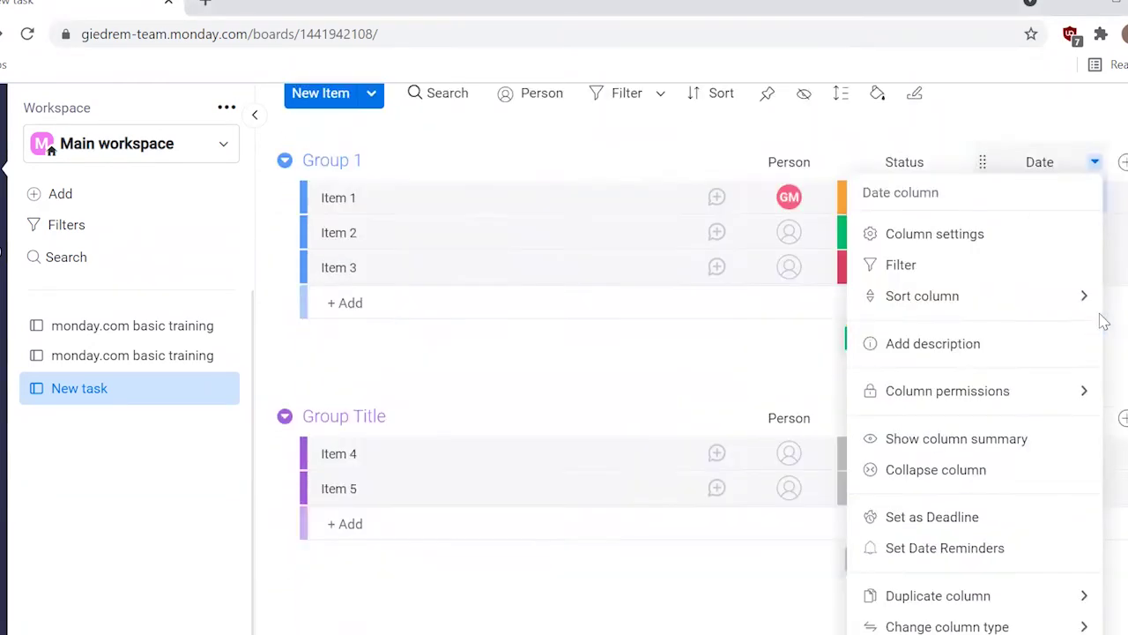
pyautogui.click(994, 447)
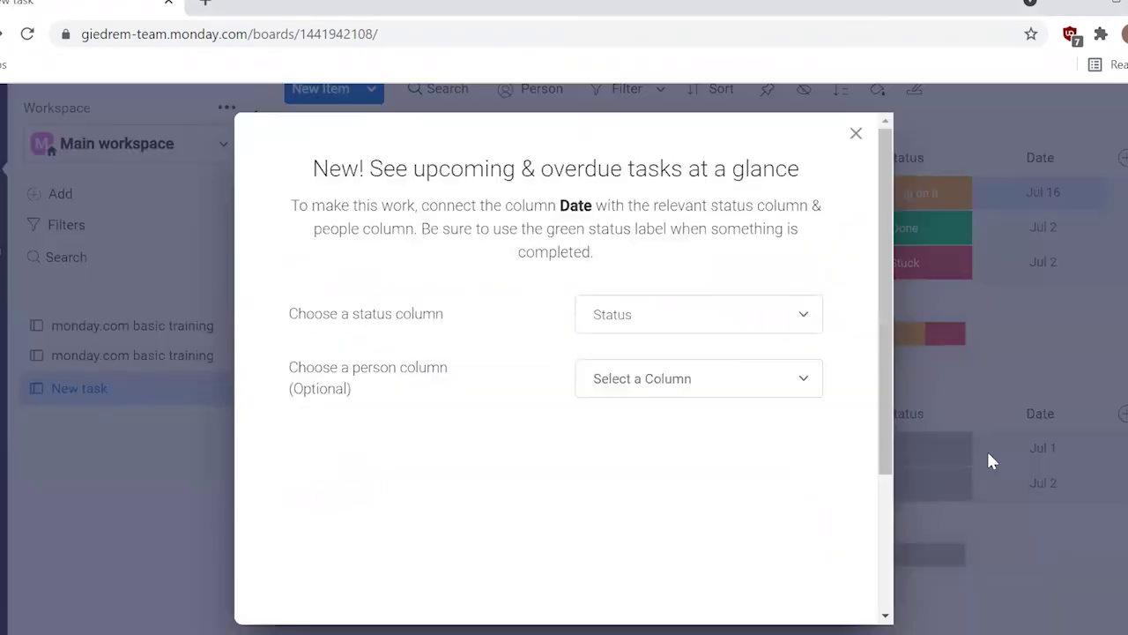
pyautogui.click(756, 329)
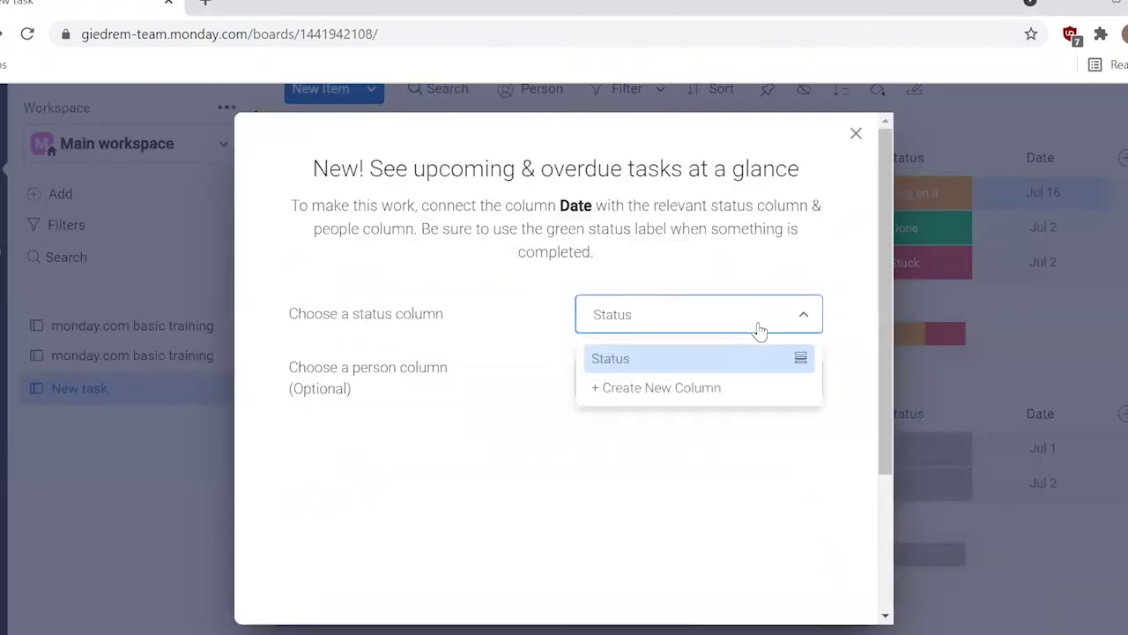
pyautogui.click(703, 392)
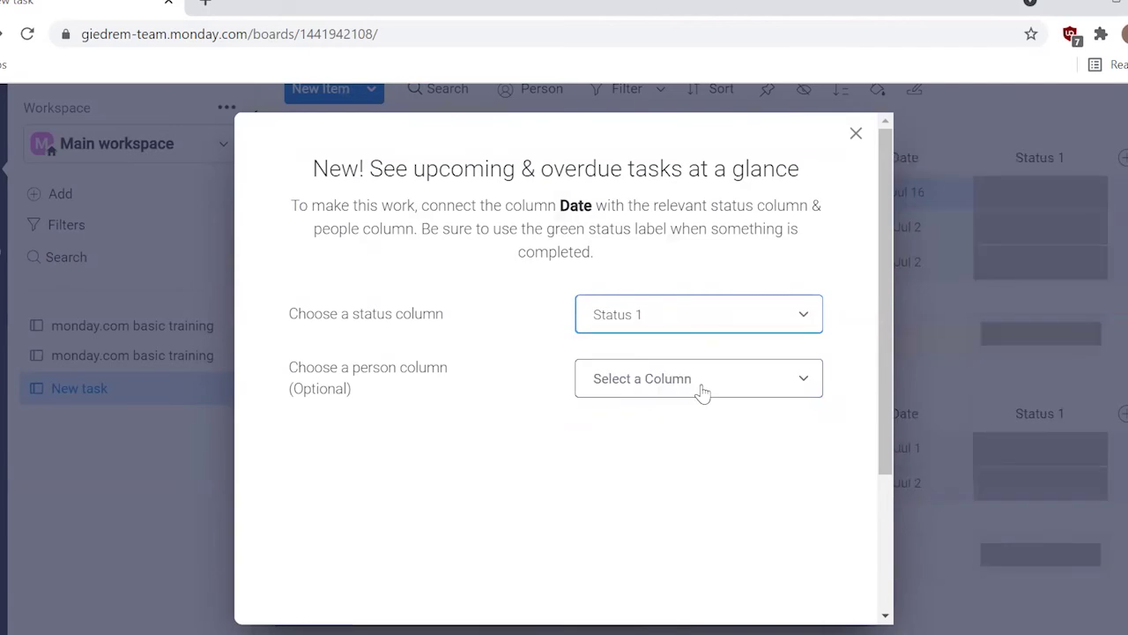
# Step: Create a new person column for the overdue task setup and connect the columns to the Date column
pyautogui.click(703, 391)
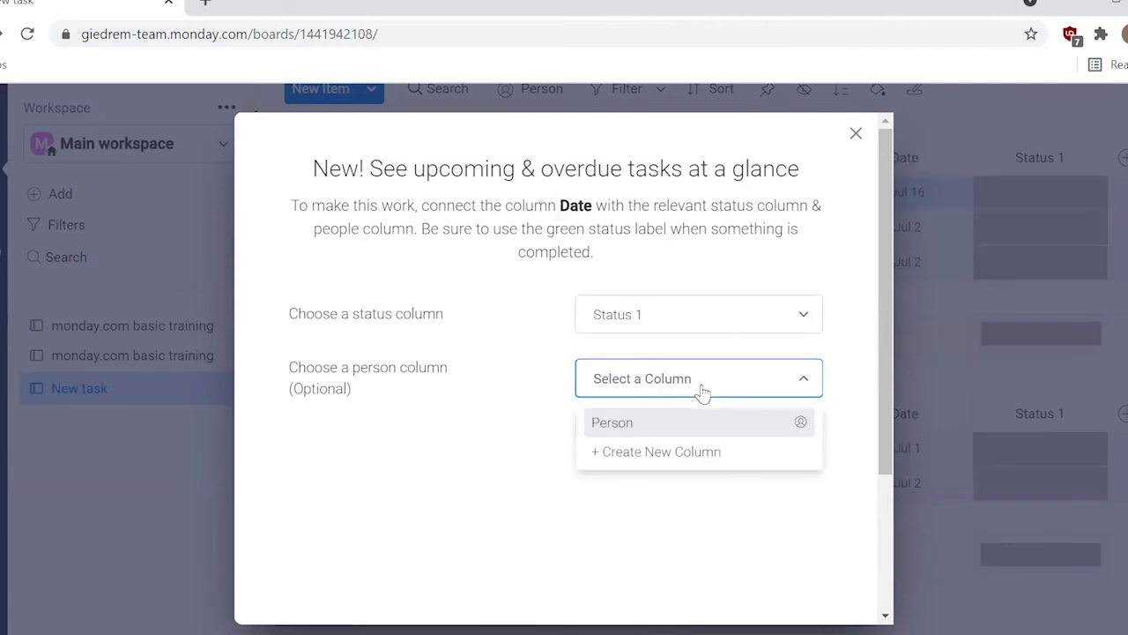
pyautogui.click(694, 453)
pyautogui.scroll(-1, 697, 456)
pyautogui.scroll(-1, 696, 456)
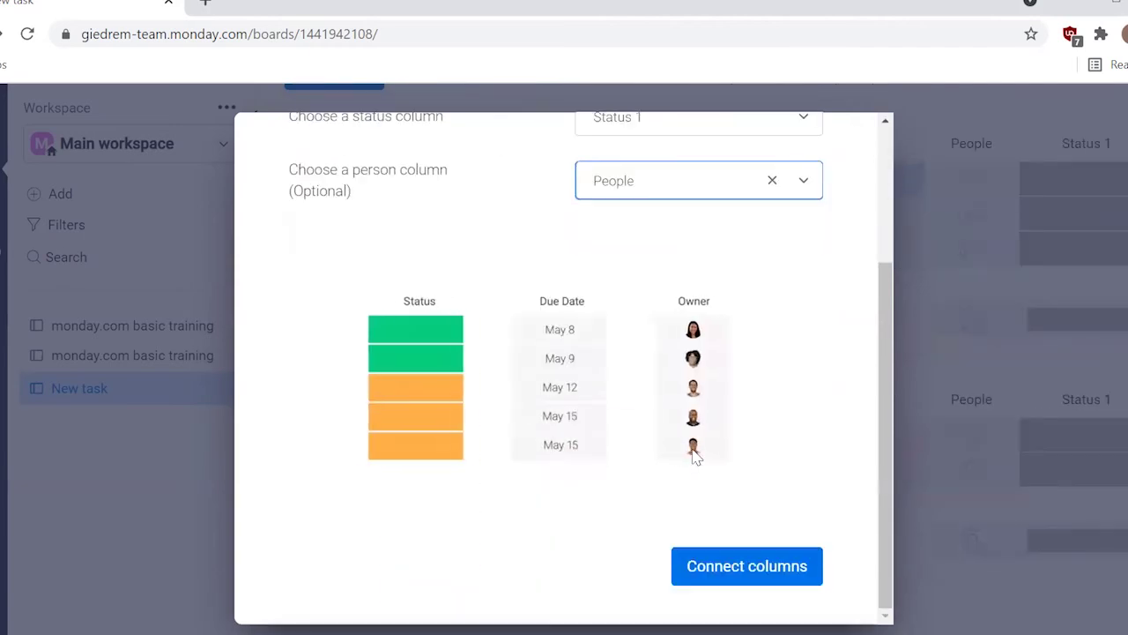
pyautogui.click(724, 566)
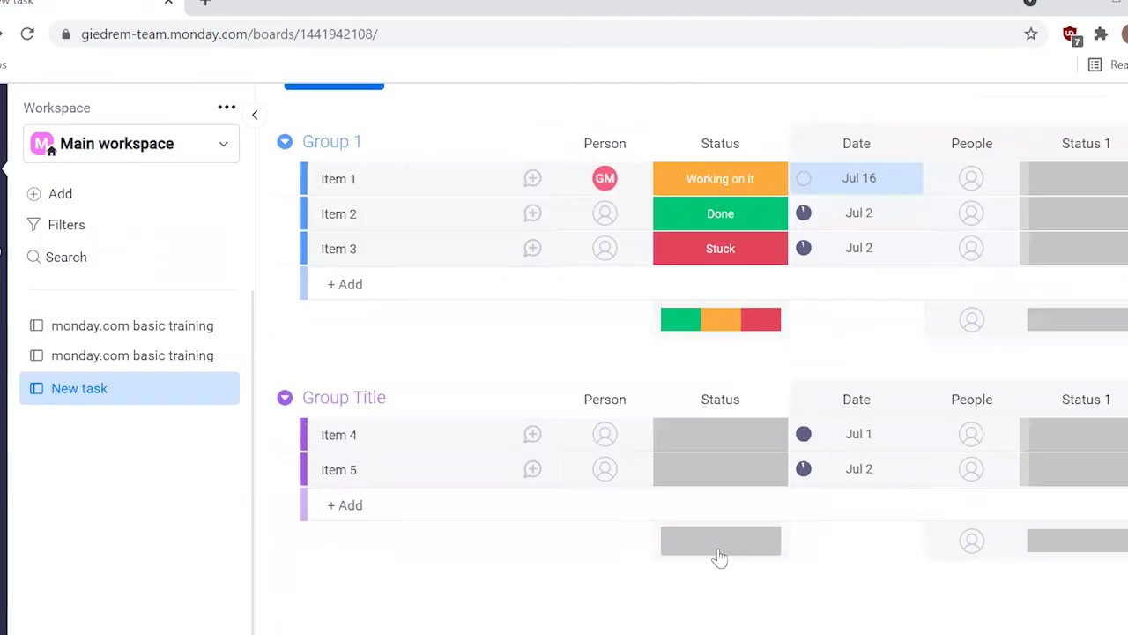
pyautogui.scroll(2, 767, 373)
pyautogui.moveTo(803, 339)
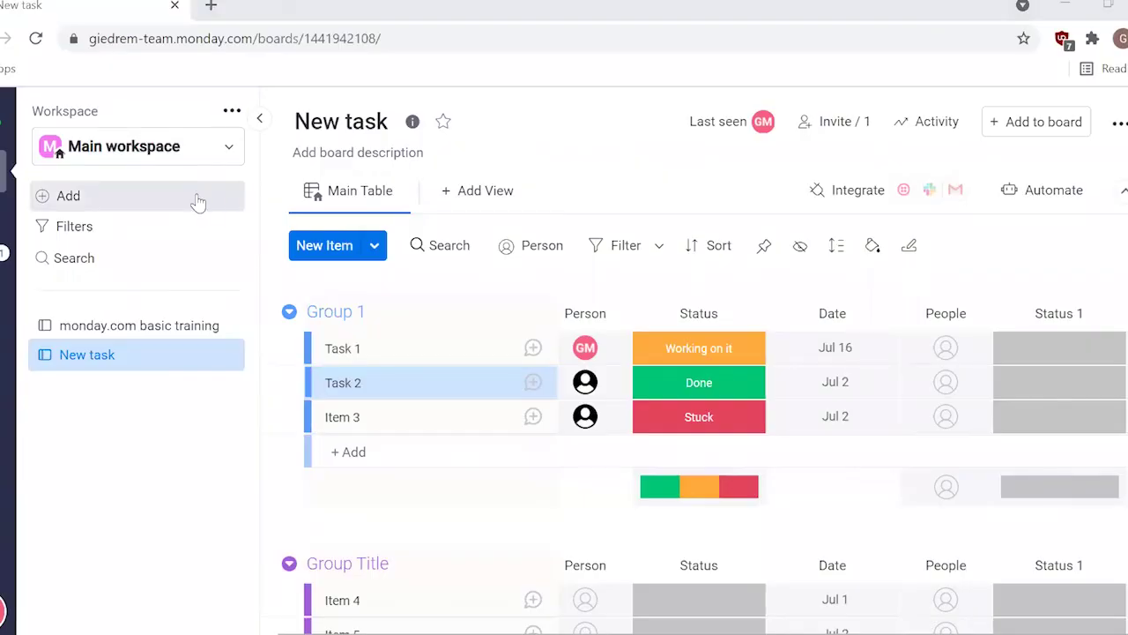
# Step: Create a dashboard named "Work 1" in the main workspace and connect the New task board to it
pyautogui.click(198, 201)
pyautogui.click(300, 233)
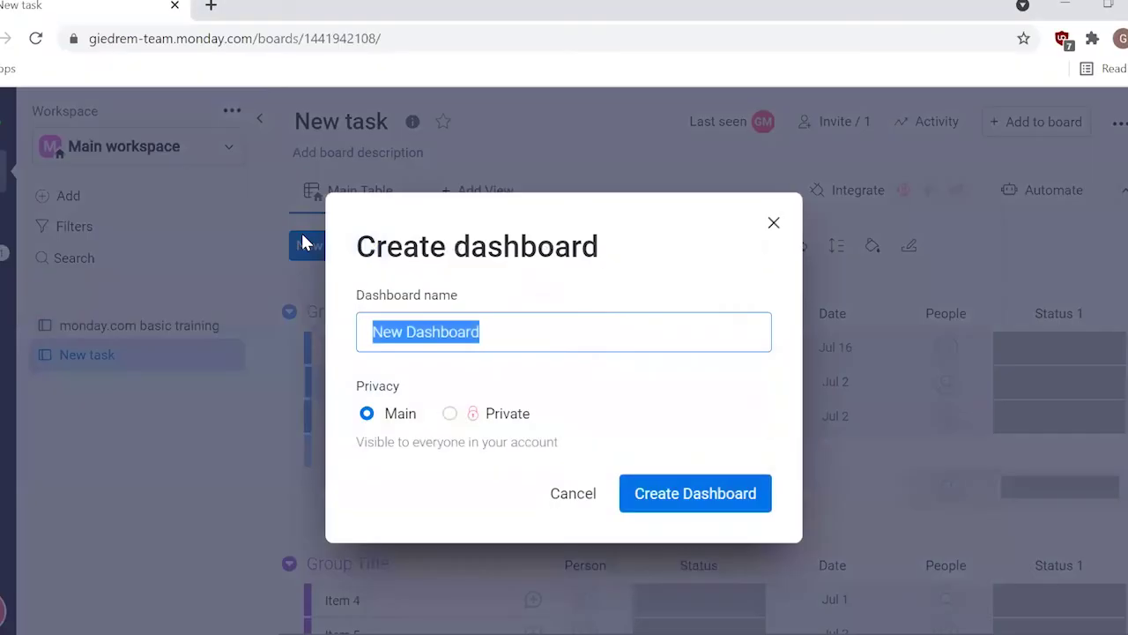
pyautogui.press('BackSpace')
pyautogui.write('Work')
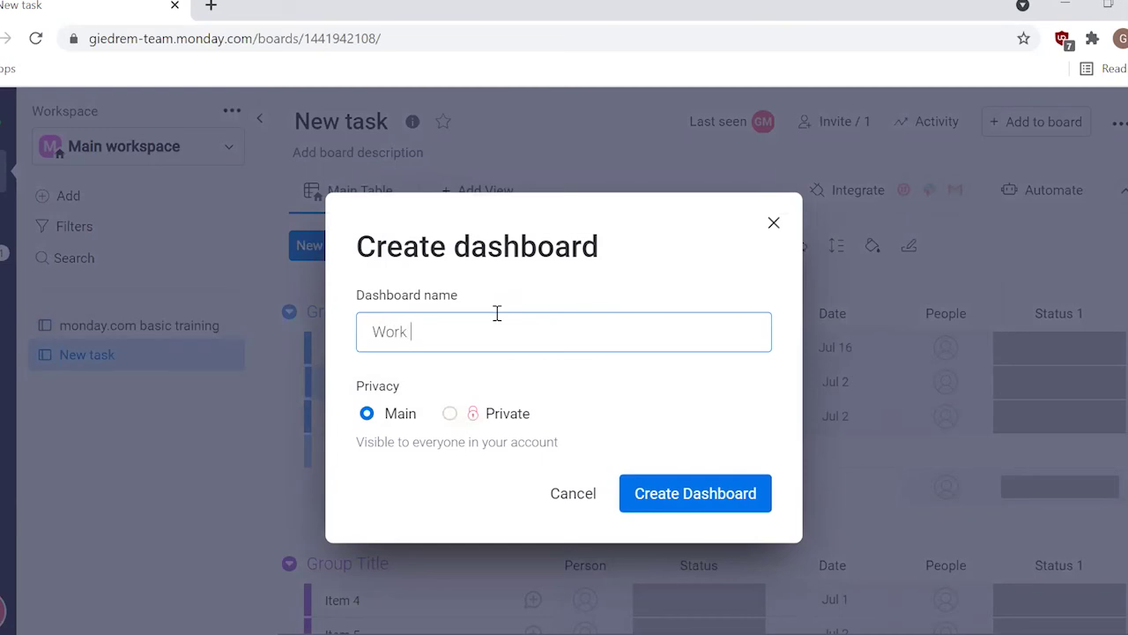
pyautogui.write(' 1')
pyautogui.click(647, 517)
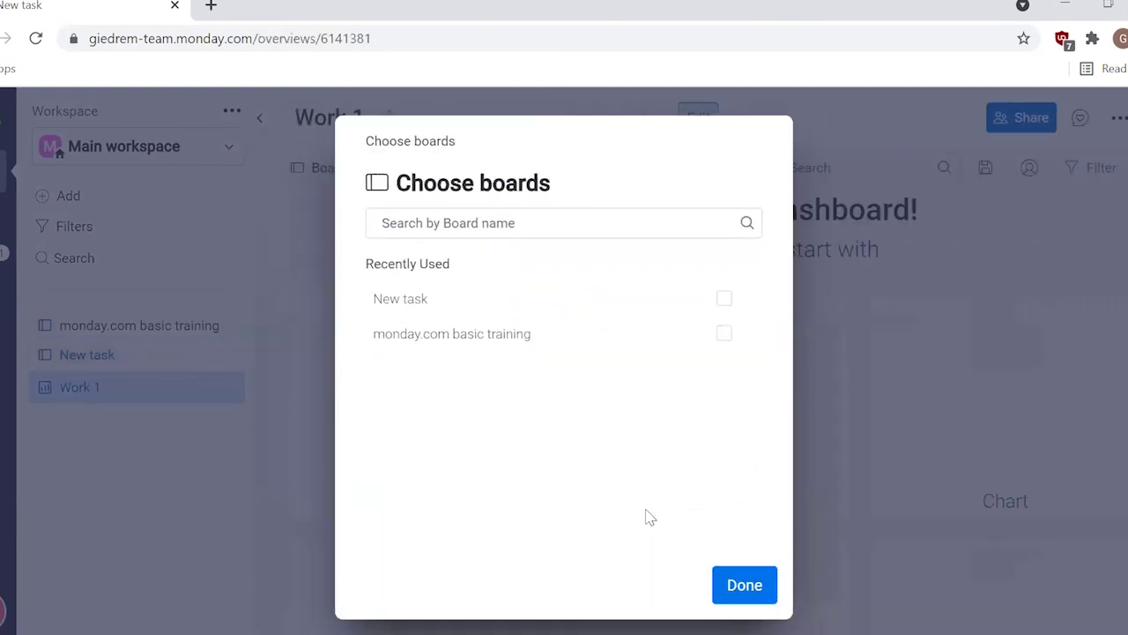
pyautogui.click(724, 299)
pyautogui.click(749, 588)
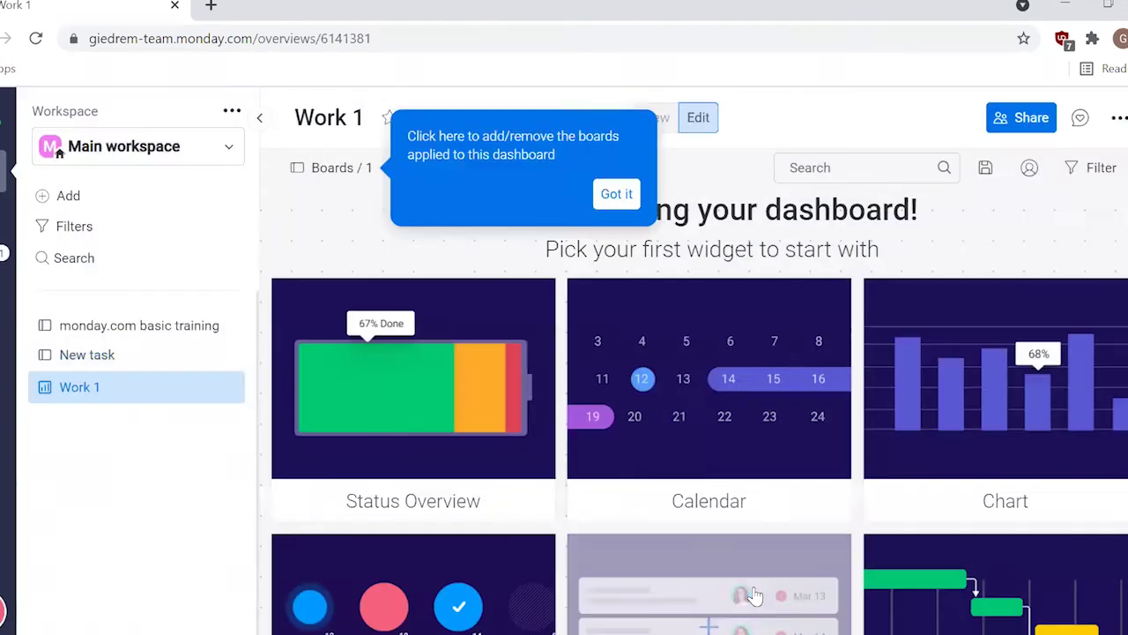
# Step: Add a Calendar widget to the Work 1 dashboard, look through its month view and accept its settings
pyautogui.scroll(-3, 1111, 516)
pyautogui.scroll(2, 1111, 516)
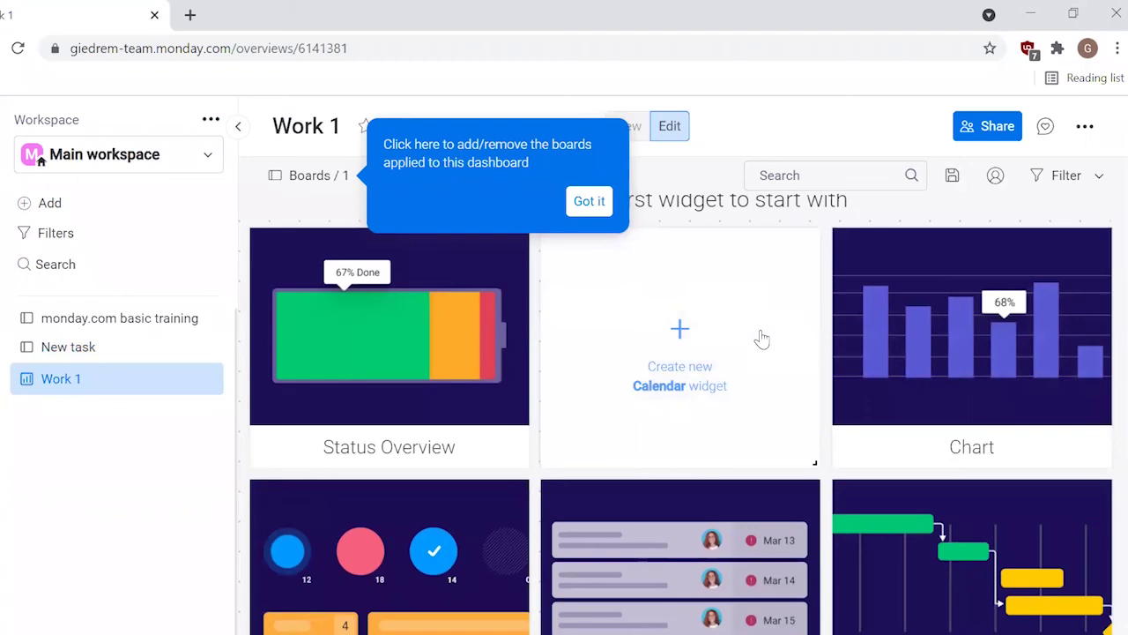
pyautogui.click(761, 339)
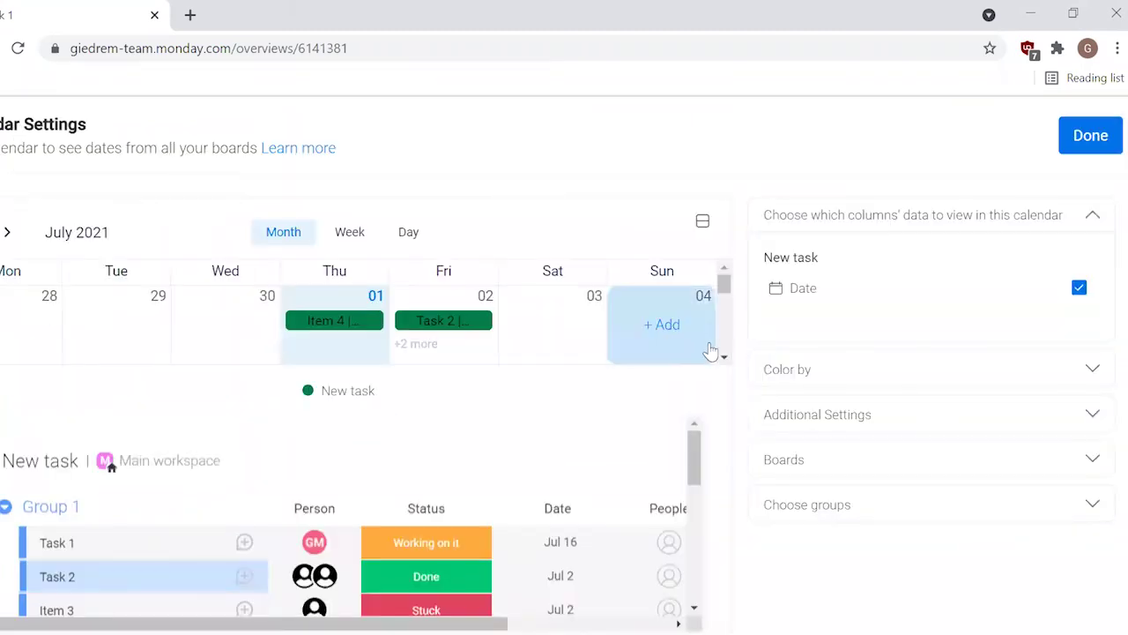
pyautogui.scroll(-3, 725, 345)
pyautogui.scroll(3, 725, 345)
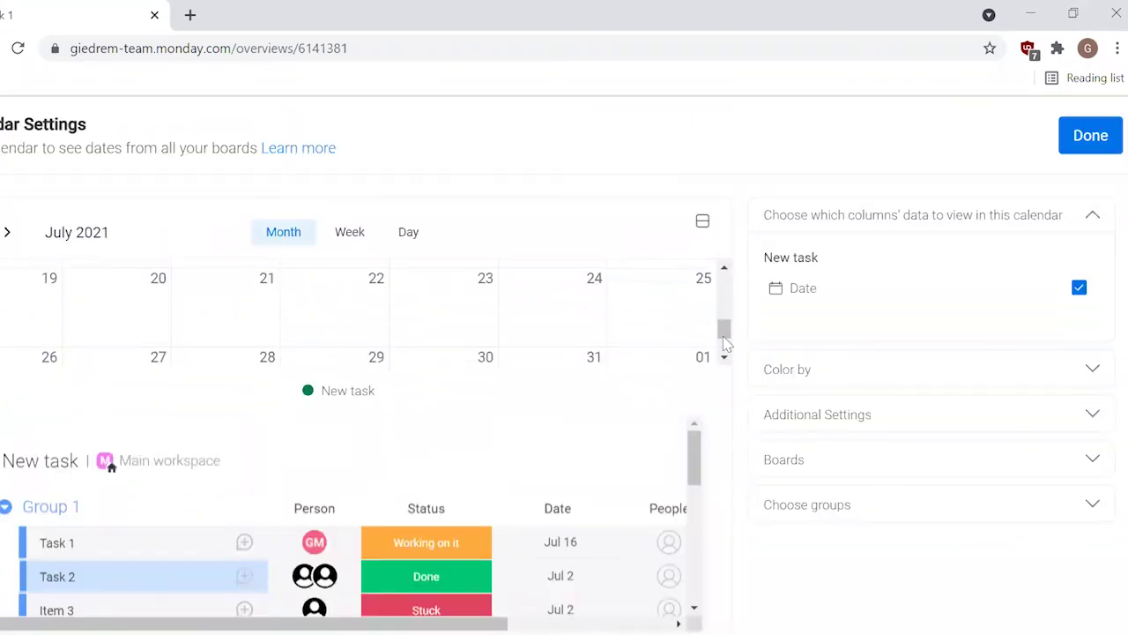
pyautogui.click(1077, 128)
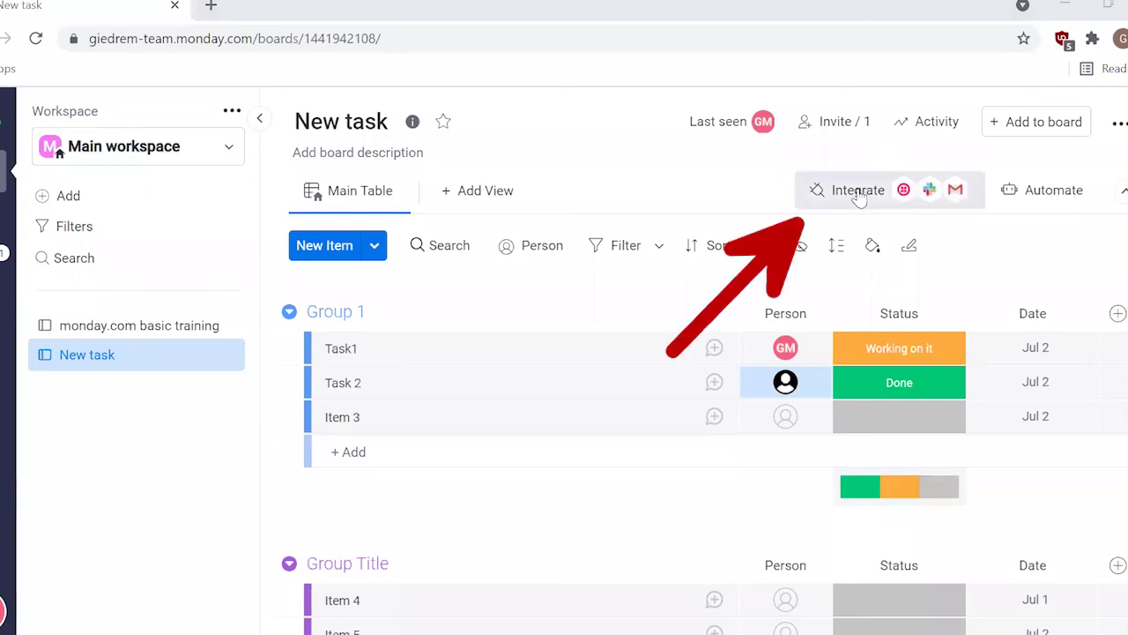
# Step: Browse the apps available for integration with the New task board, then view the board's own integrations
pyautogui.click(859, 198)
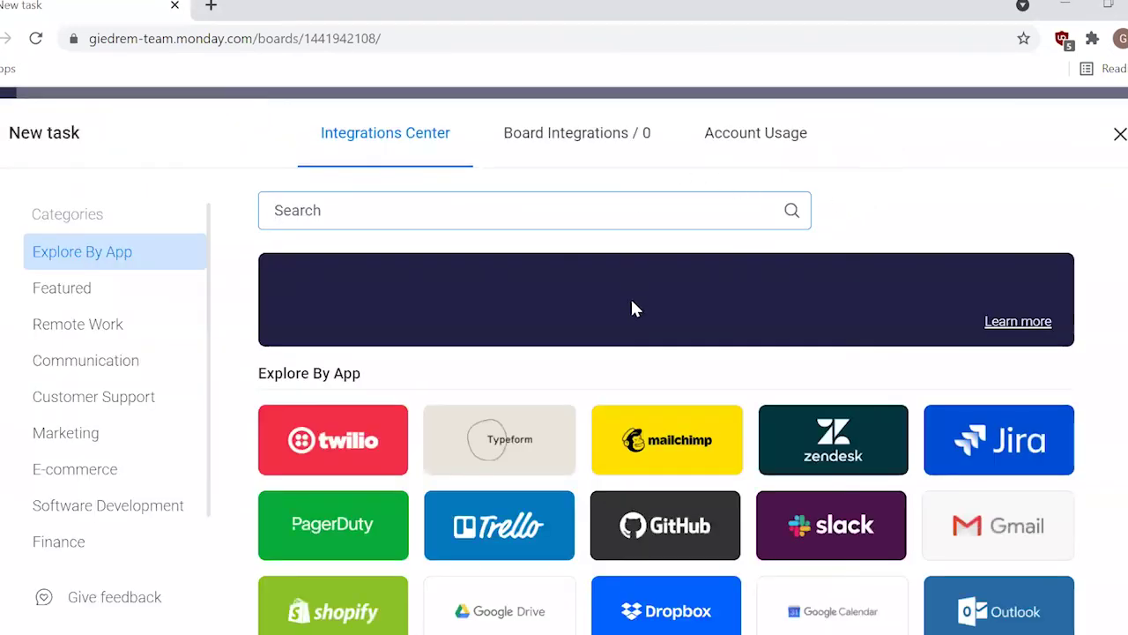
pyautogui.scroll(-3, 639, 371)
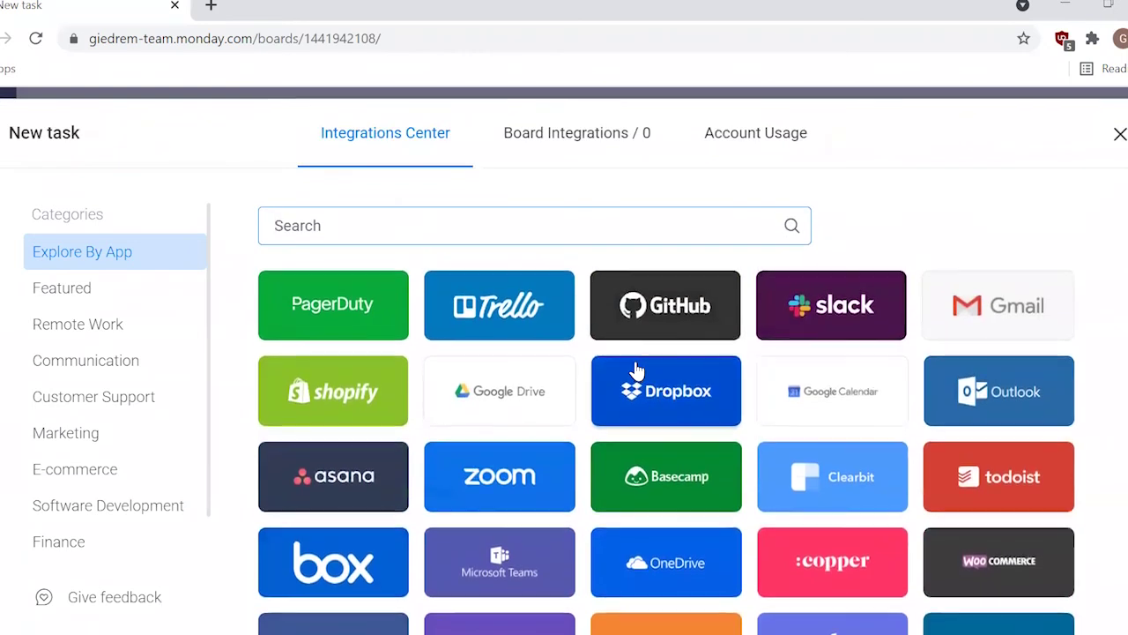
pyautogui.scroll(2, 639, 370)
pyautogui.scroll(1, 617, 362)
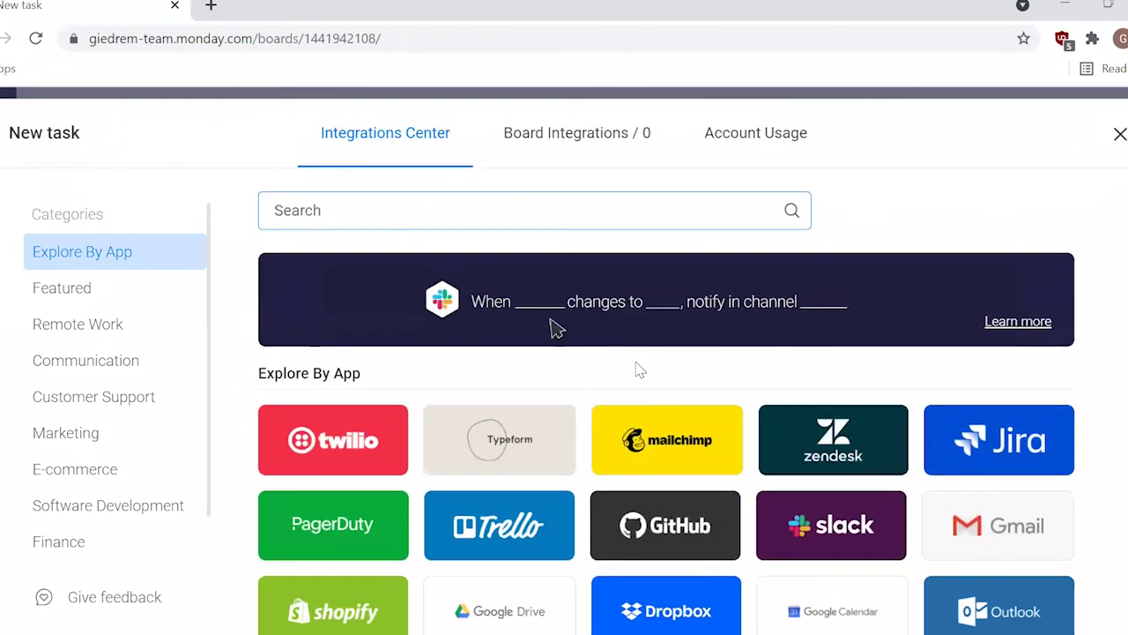
pyautogui.click(567, 152)
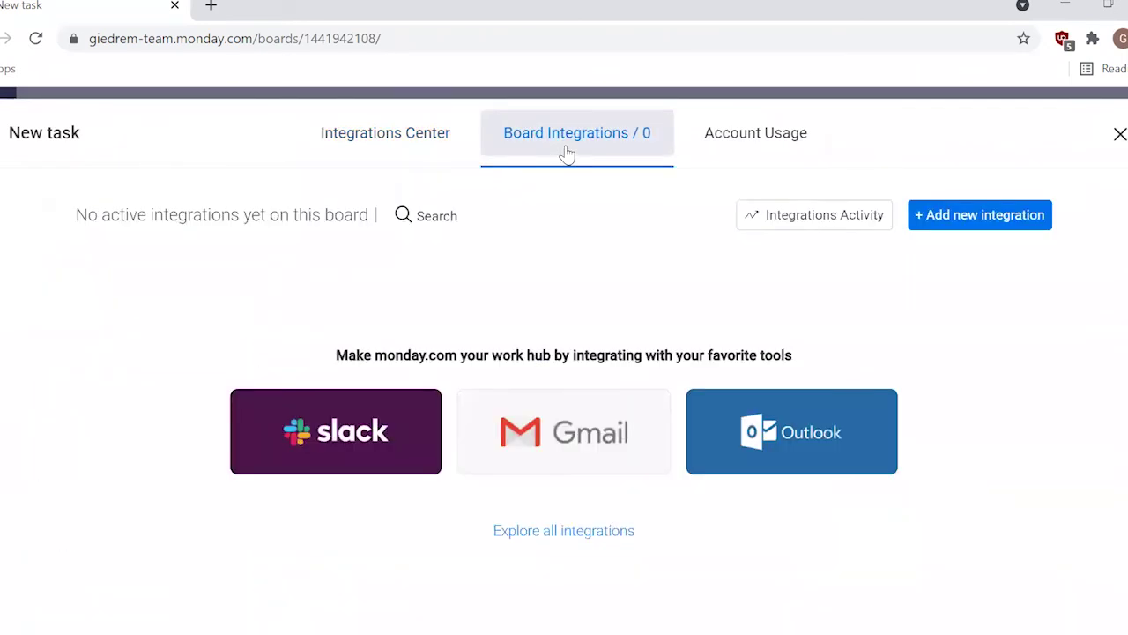
# Step: Browse the Outlook integration recipes and choose the one that emails someone every time period if status is something
pyautogui.click(813, 461)
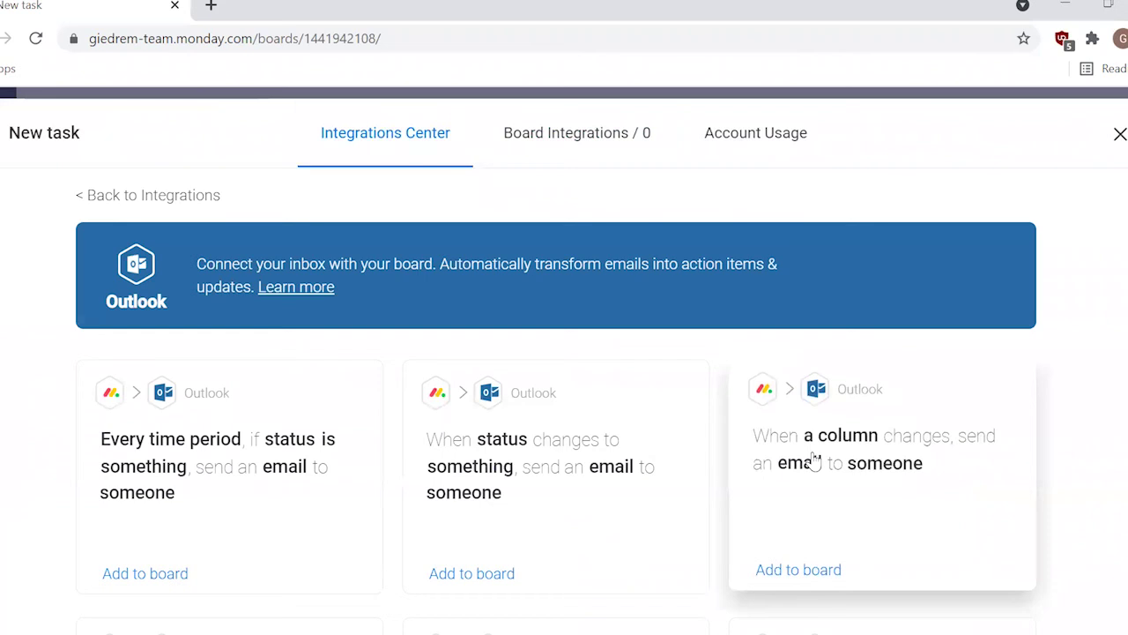
pyautogui.scroll(-5, 813, 461)
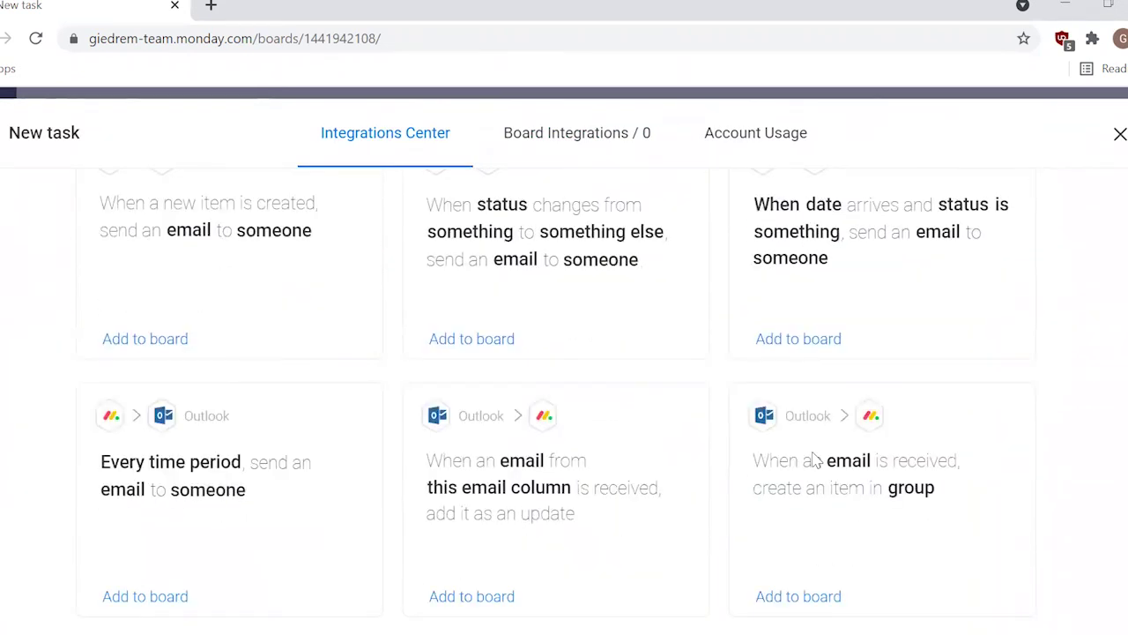
pyautogui.scroll(5, 814, 461)
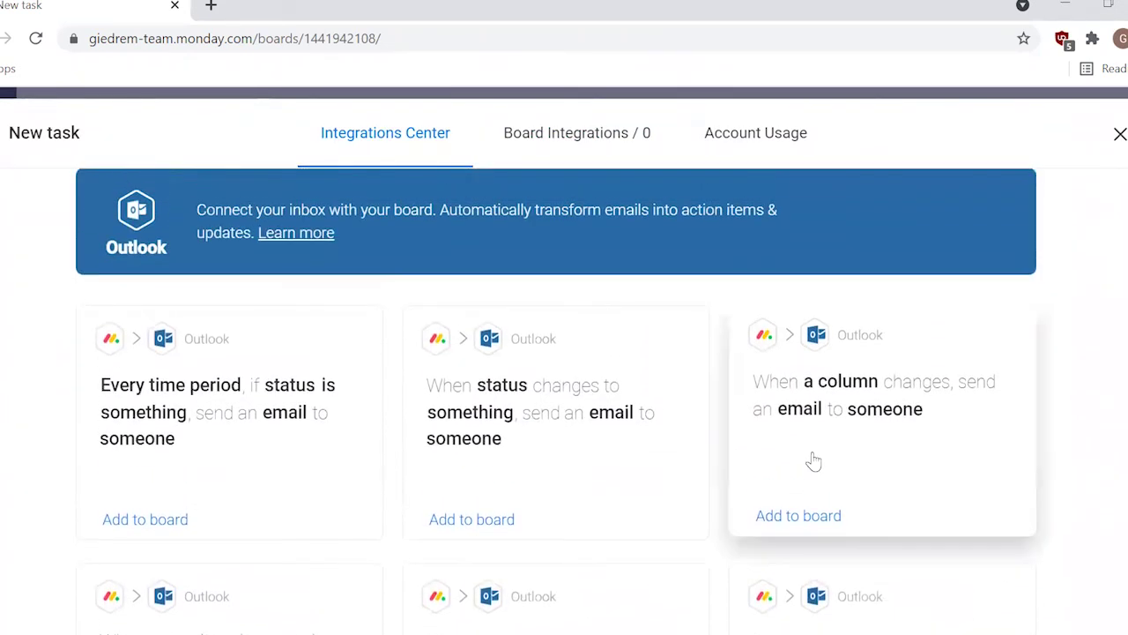
pyautogui.click(315, 474)
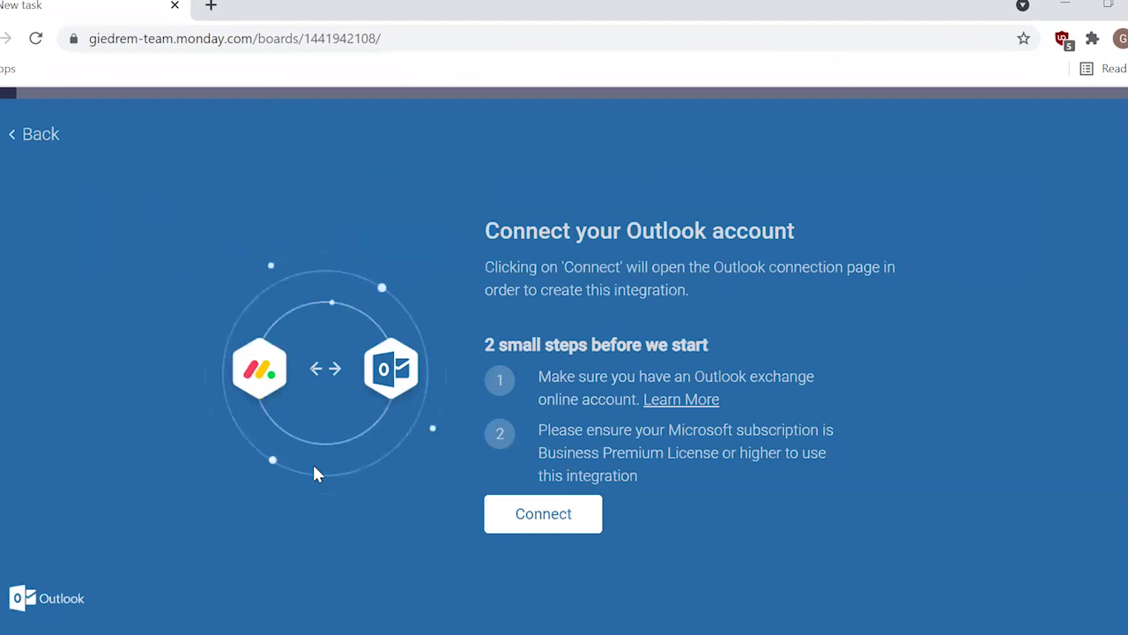